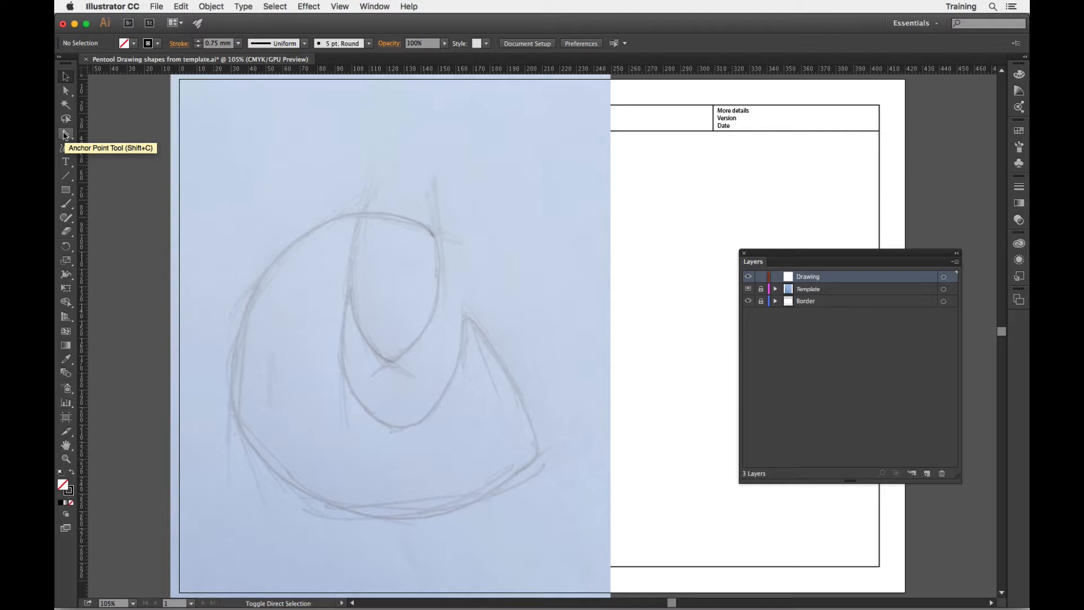
Trace the sketch's outer outline with straight Pen tool segments, from the pointed right peak around to the upper inner corner.
left_click_drag(66, 135, 109, 133)
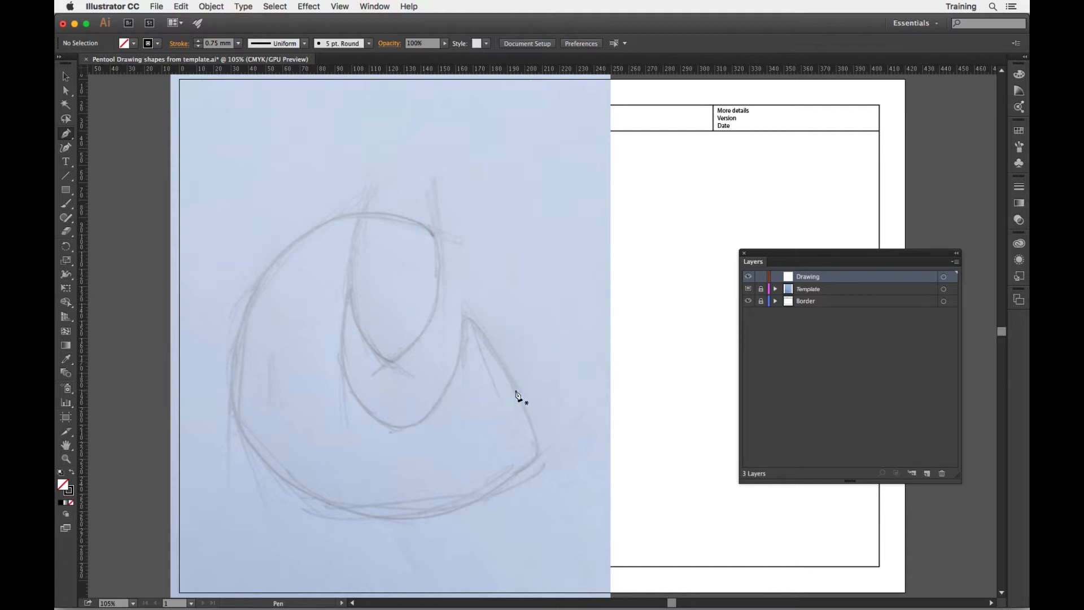
left_click(463, 311)
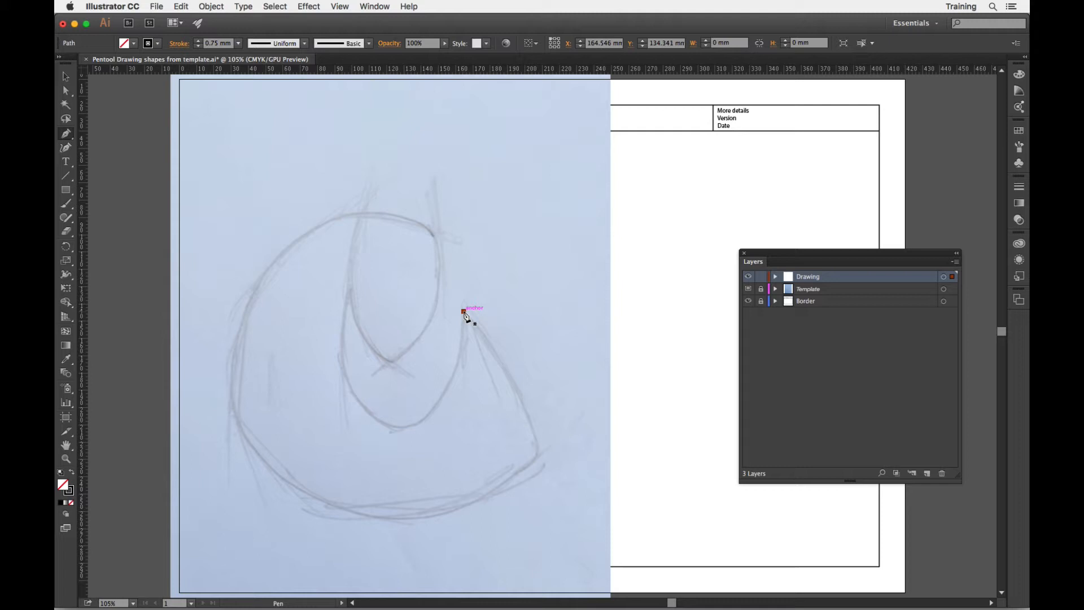
left_click_drag(463, 311, 505, 330)
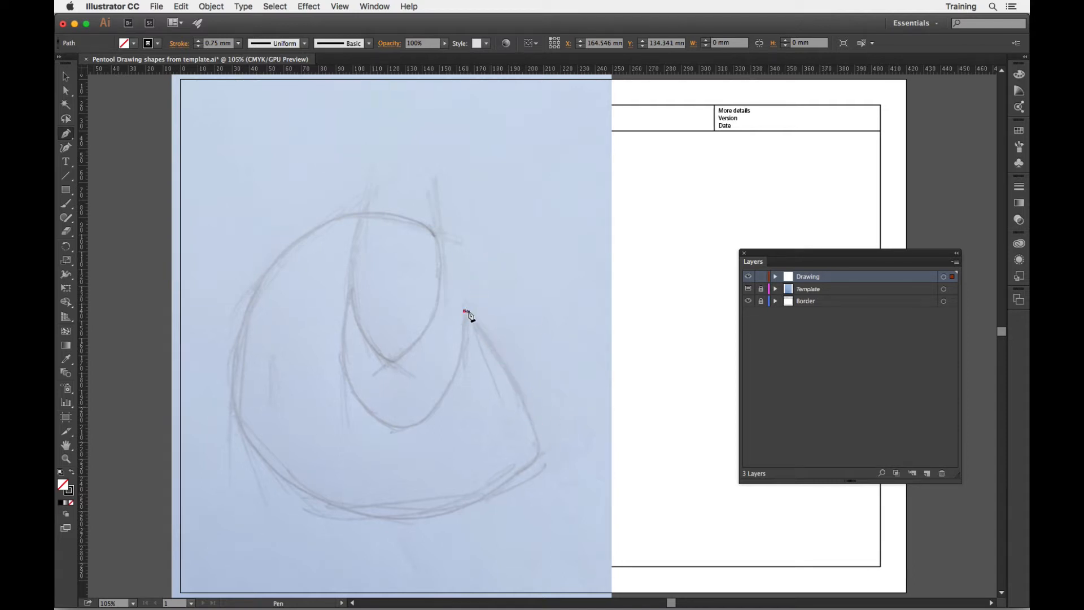
left_click(539, 454)
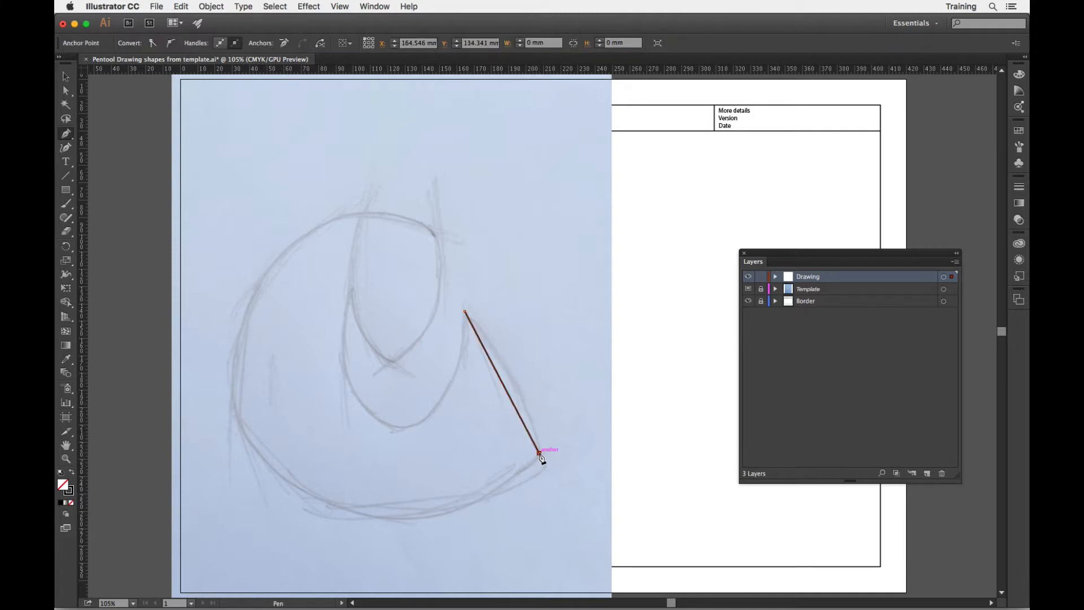
left_click(392, 523)
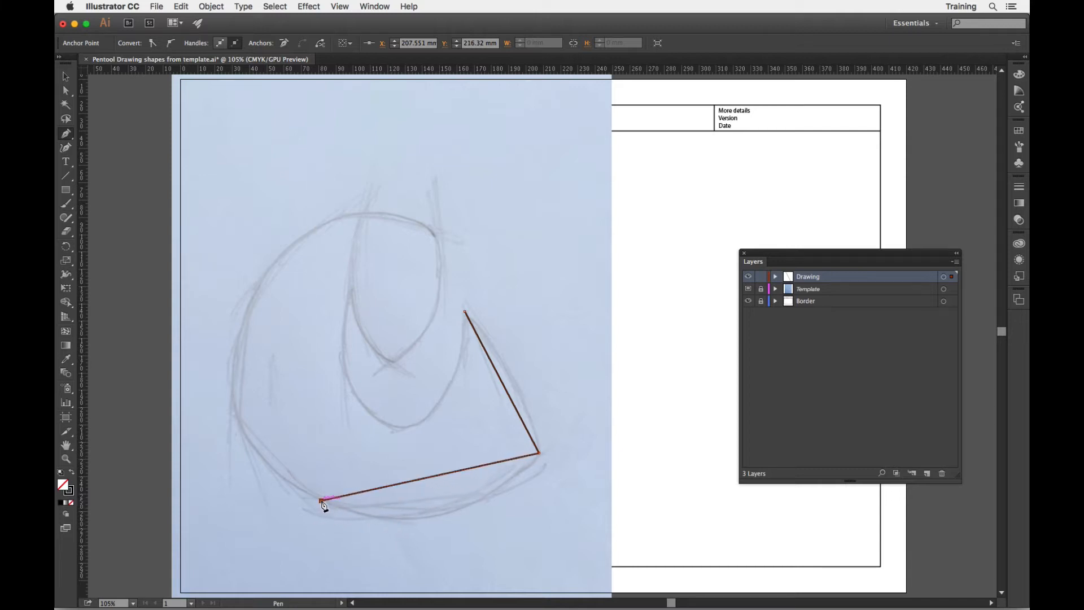
left_click(321, 500)
left_click(283, 249)
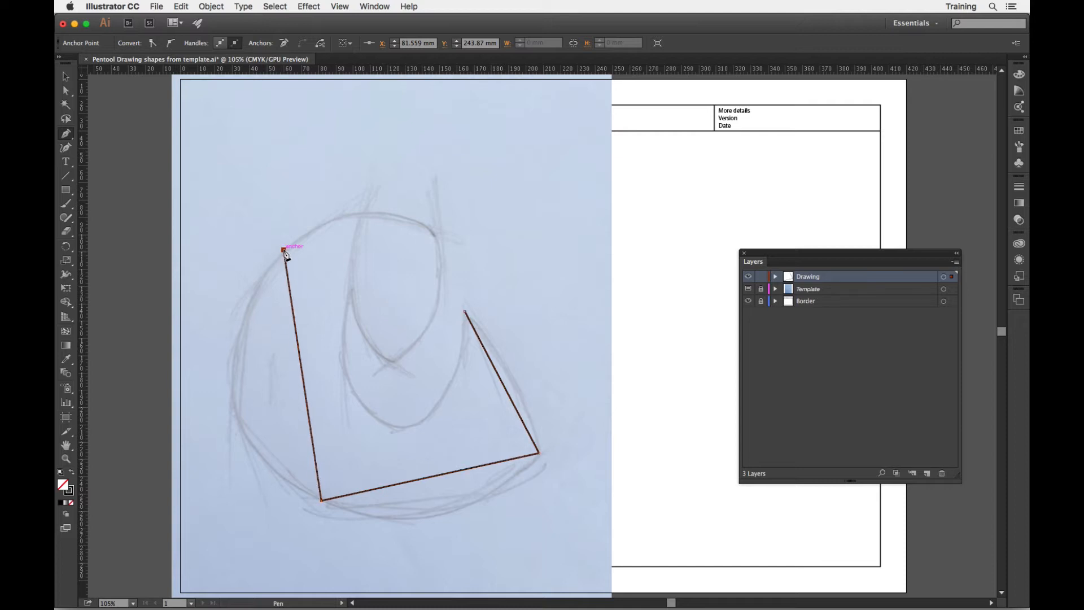
left_click(437, 236)
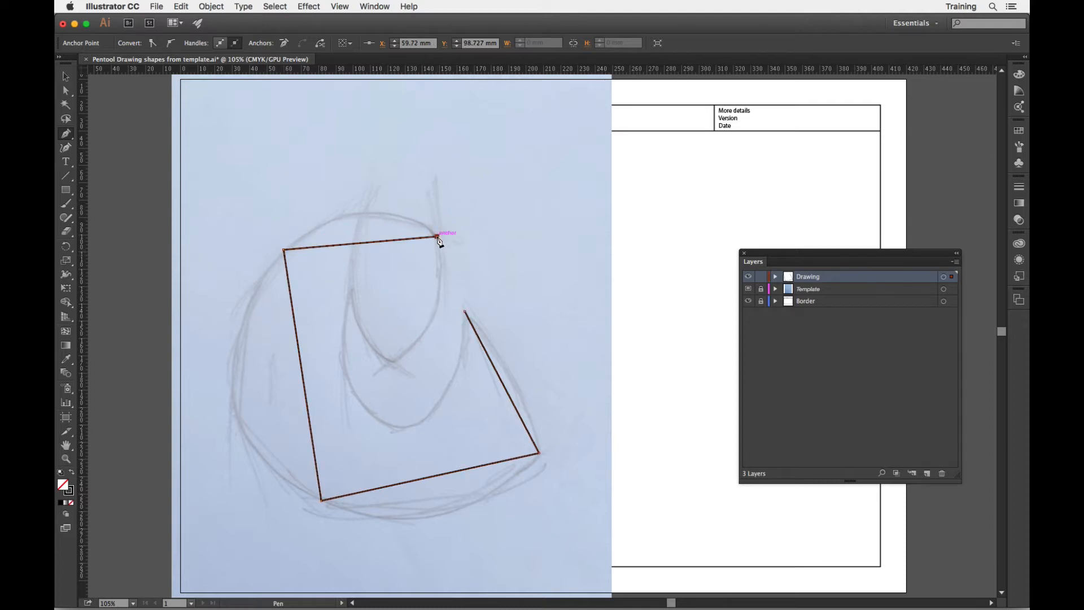
Continue the straight segments along the sketch's inner curves, close the path at its starting peak, and check it with the Template layer hidden.
left_click(432, 315)
left_click(391, 363)
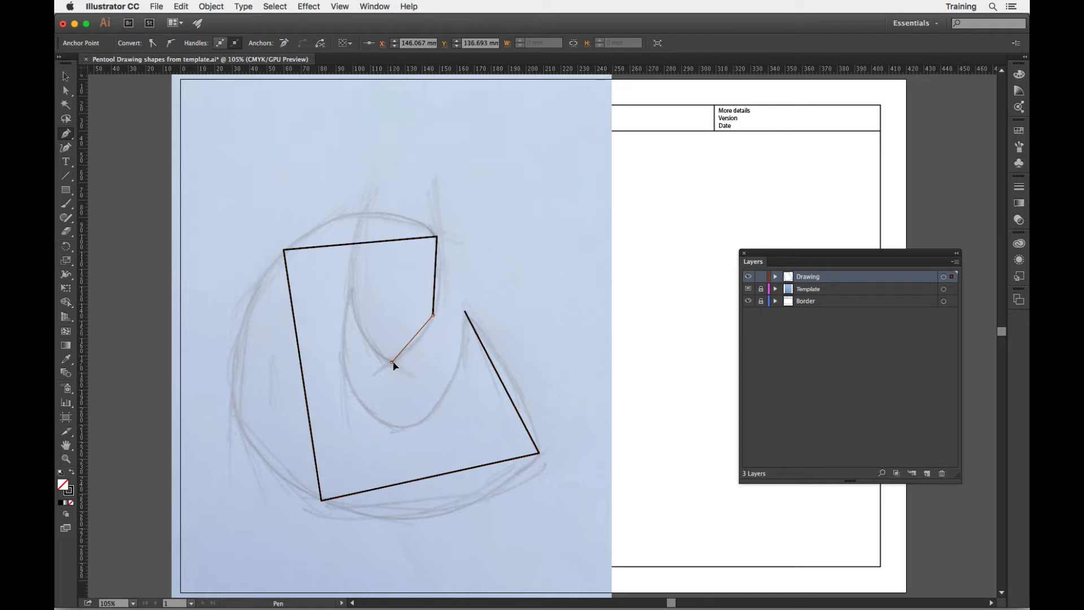
left_click(350, 287)
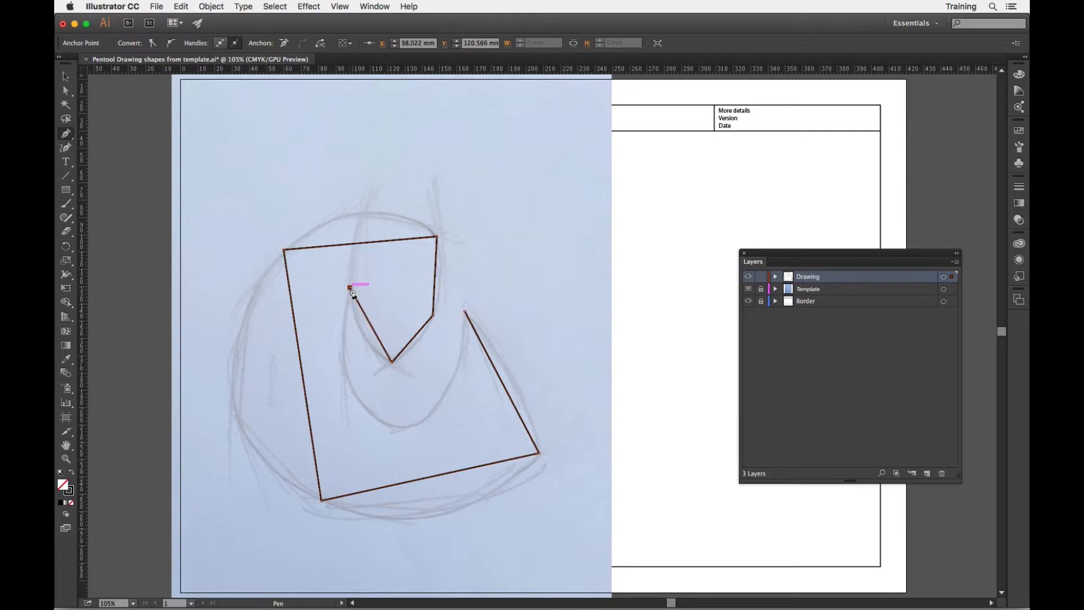
left_click(358, 400)
left_click(444, 397)
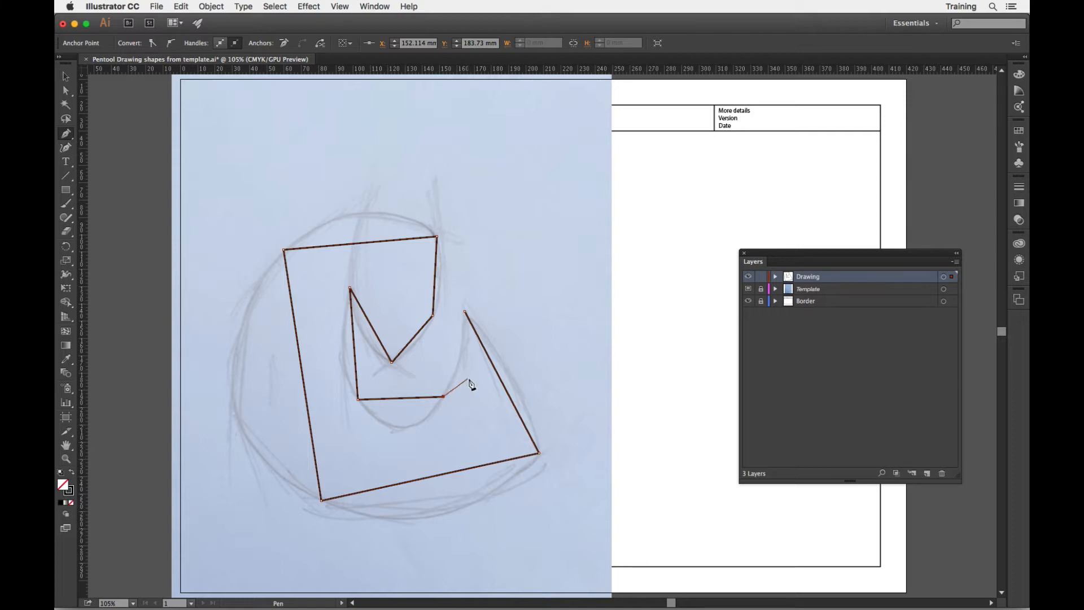
left_click(466, 313)
left_click(749, 289)
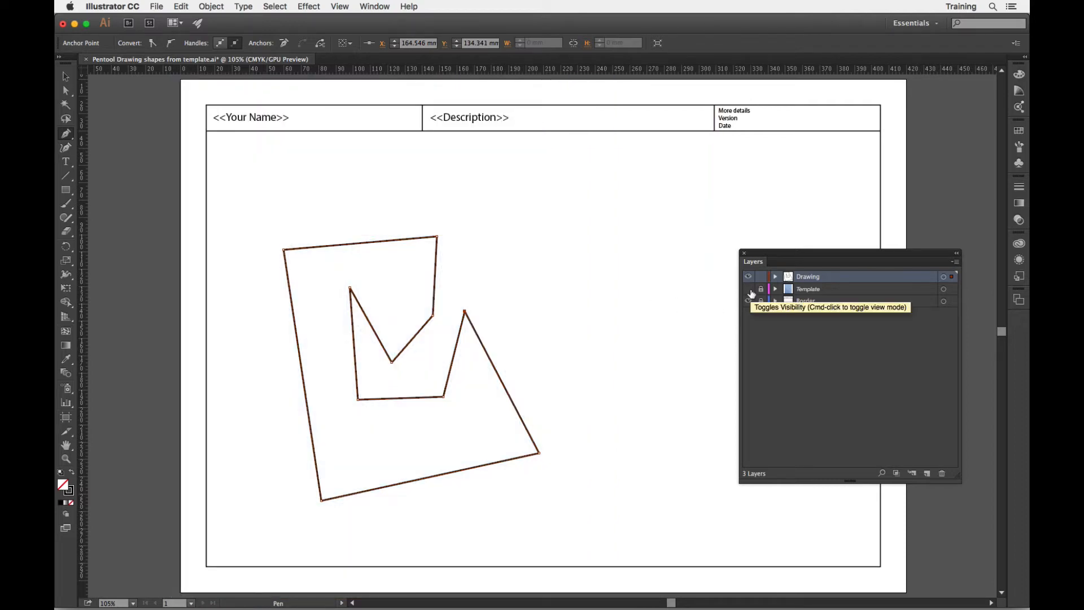
left_click(749, 289)
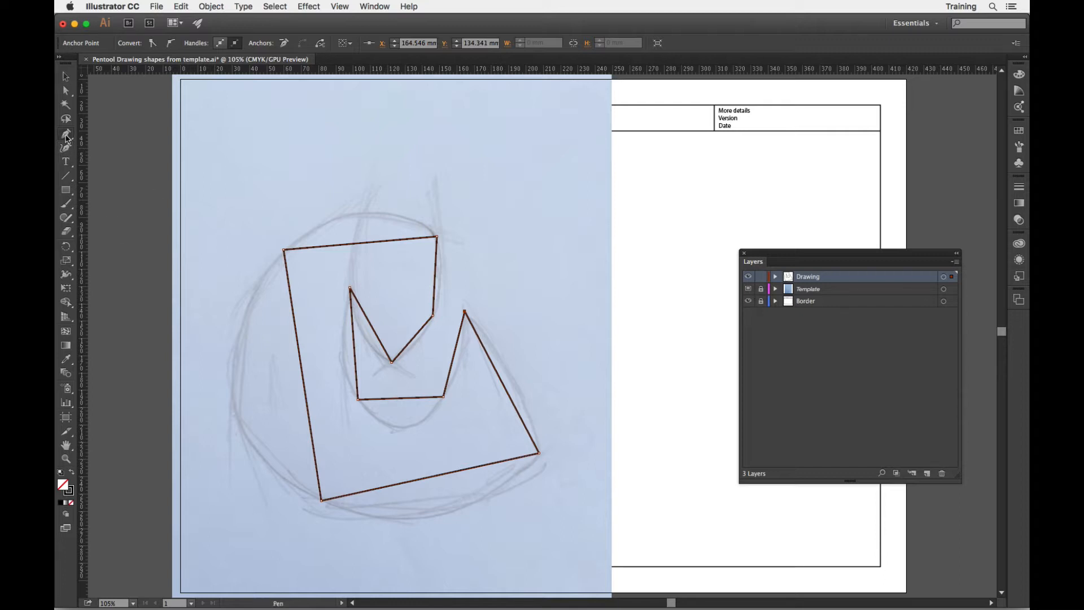
Bend the four outer straight segments with the Anchor Point tool so they follow the sketched outline.
left_click_drag(66, 137, 117, 175)
left_click_drag(504, 386, 515, 386)
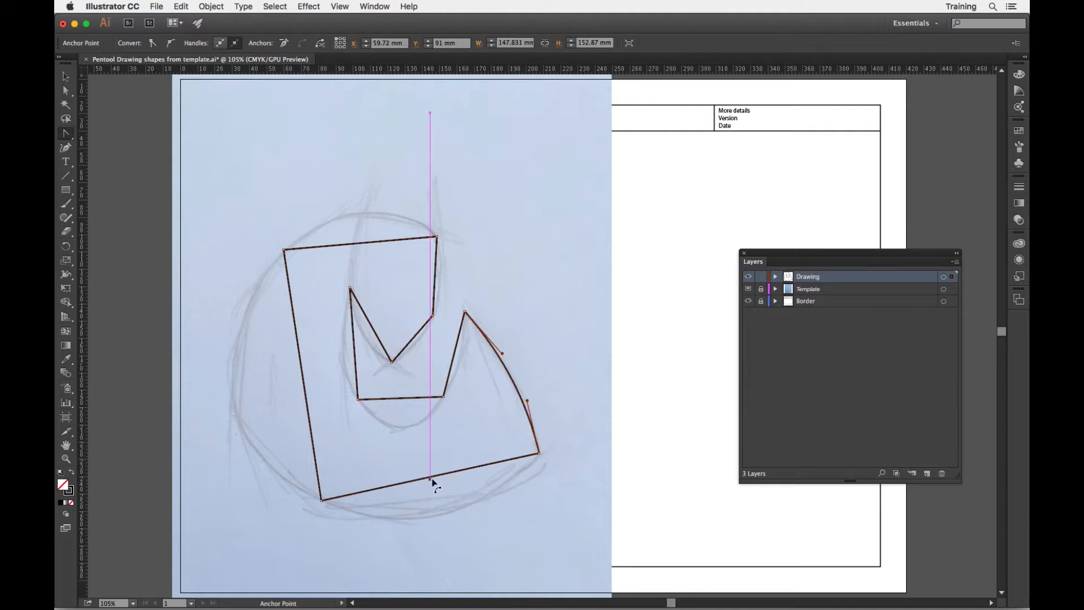
left_click_drag(434, 482, 430, 509)
left_click_drag(309, 377, 232, 407)
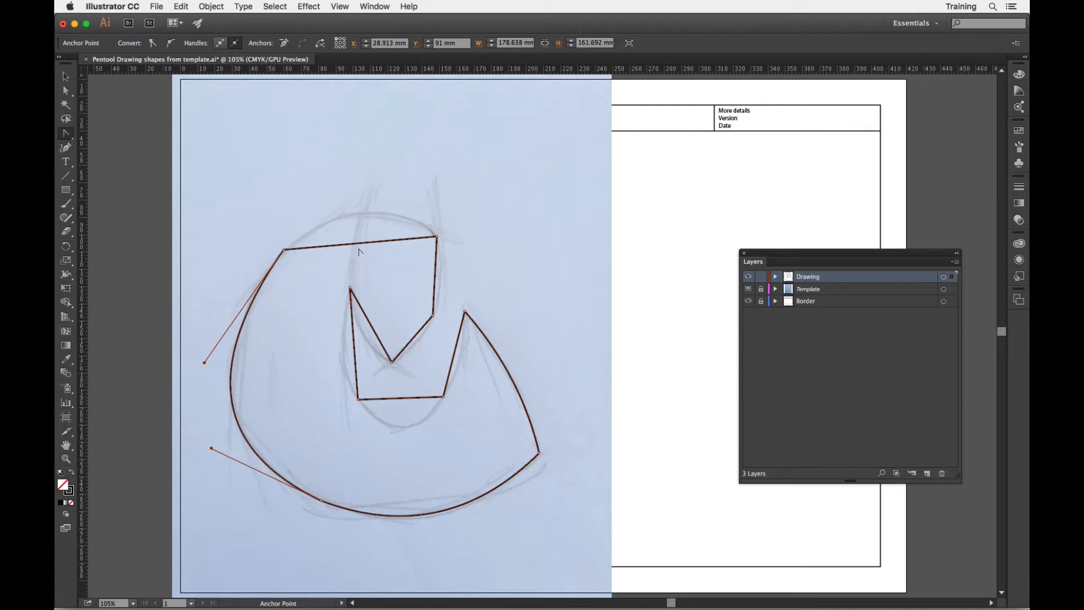
left_click_drag(355, 242, 362, 214)
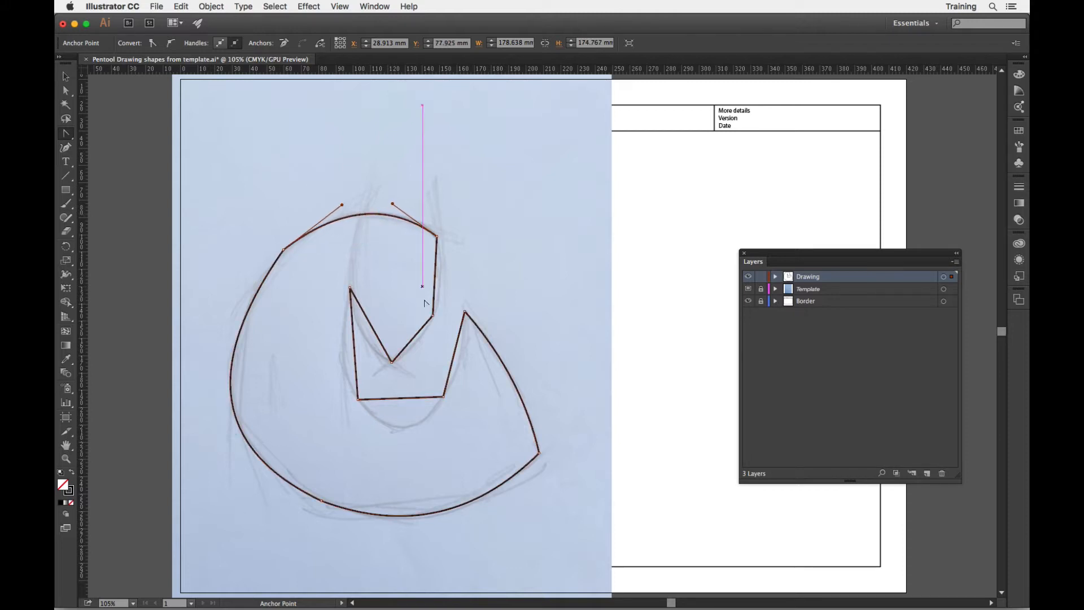
Bend the inner segments around the pointed lobe and the U-shaped opening to match the sketch.
left_click_drag(440, 277, 441, 278)
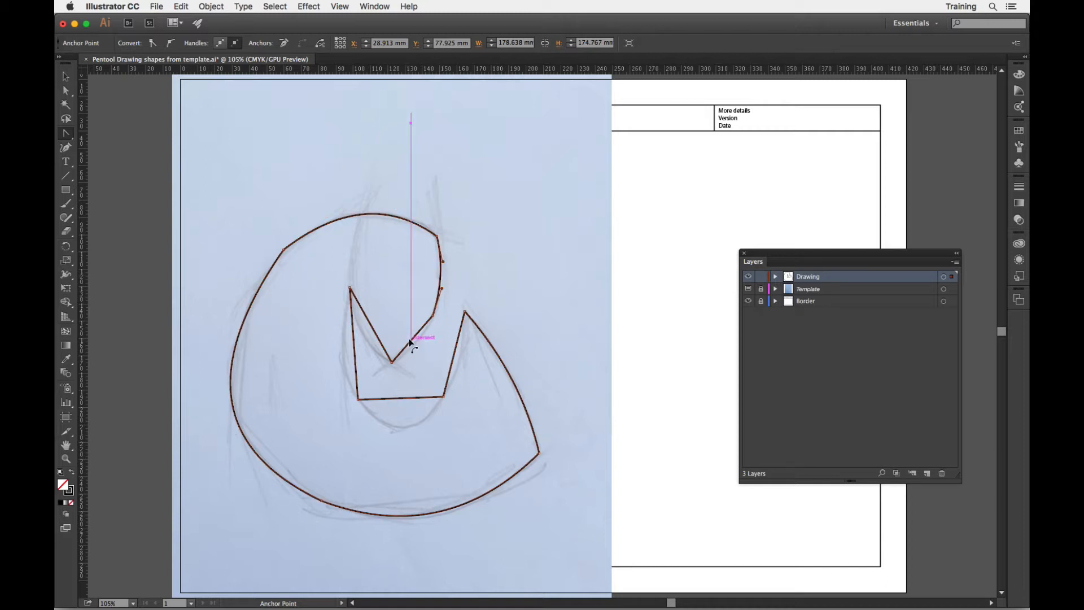
left_click_drag(412, 342, 342, 364)
left_click_drag(400, 399, 402, 425)
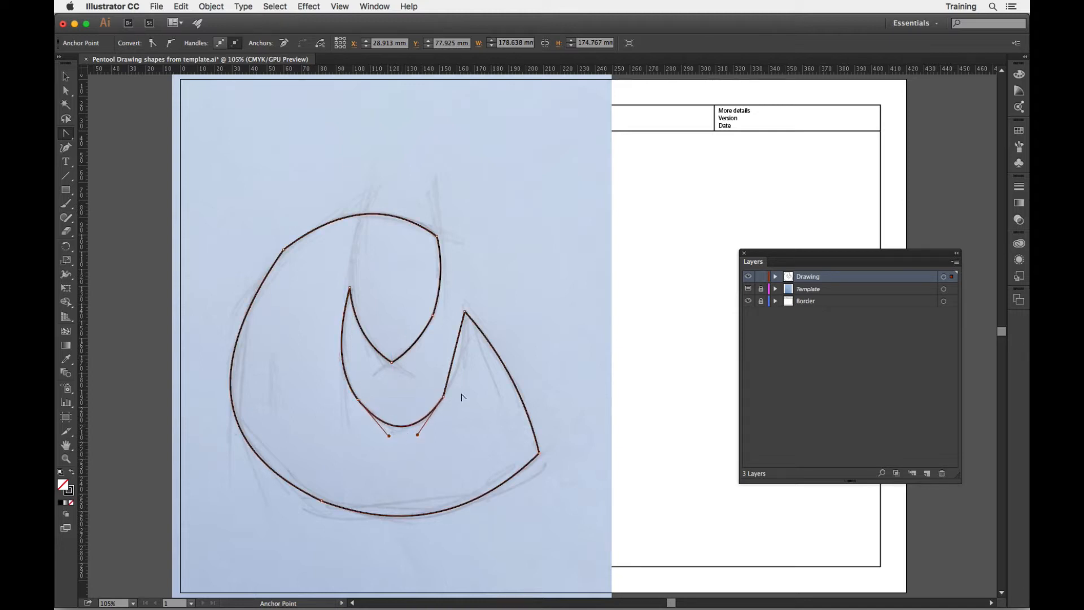
left_click_drag(457, 358, 459, 360)
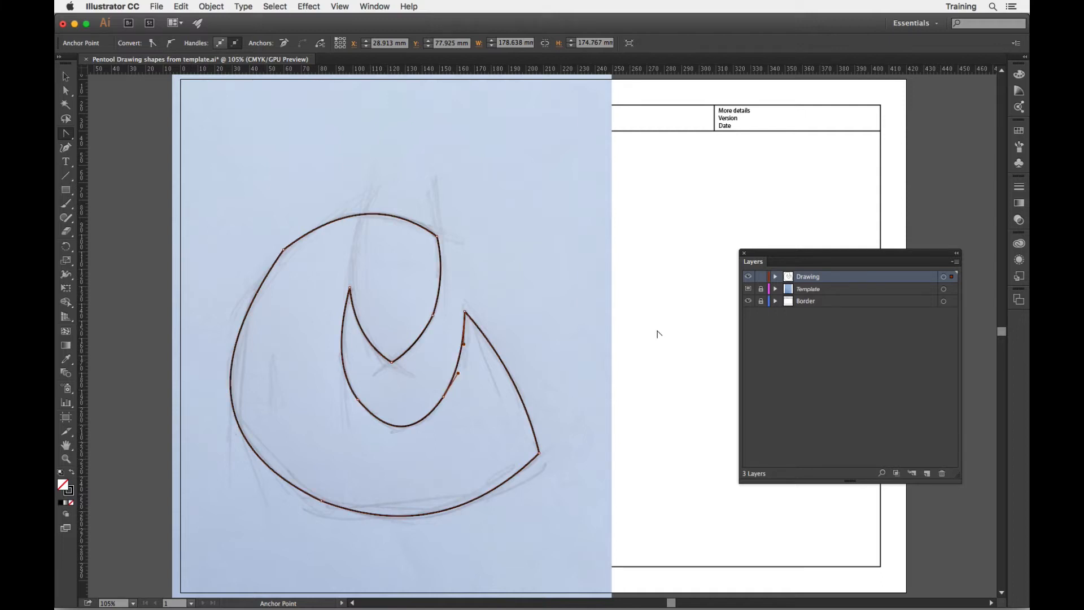
Hide the Template layer and lengthen the lower-left anchor's handle along the bottom curve with the Direct Selection tool.
left_click(748, 289)
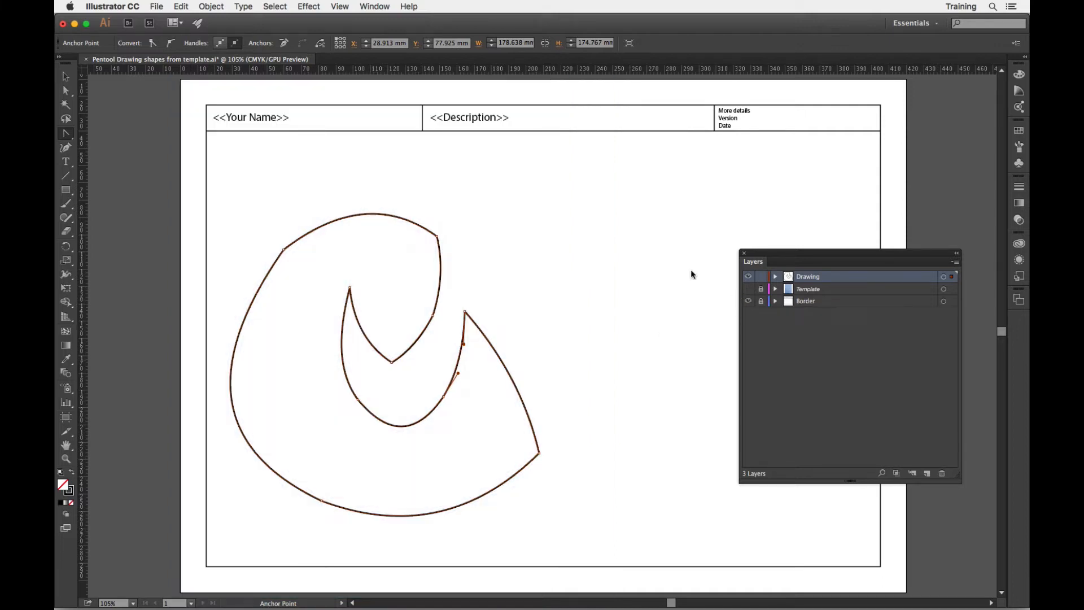
left_click(65, 90)
left_click(283, 282)
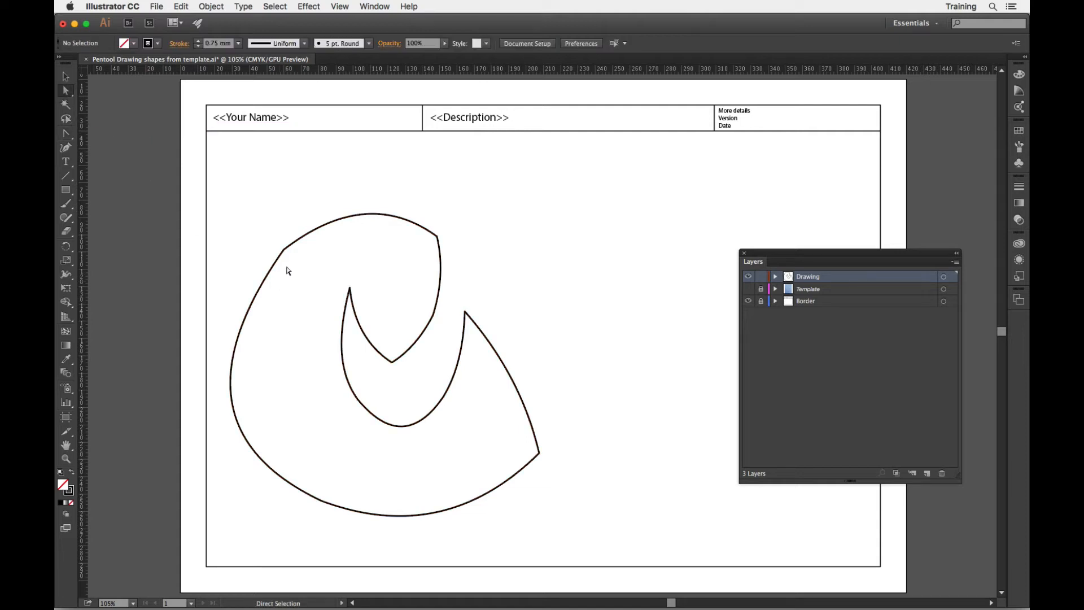
left_click(285, 252)
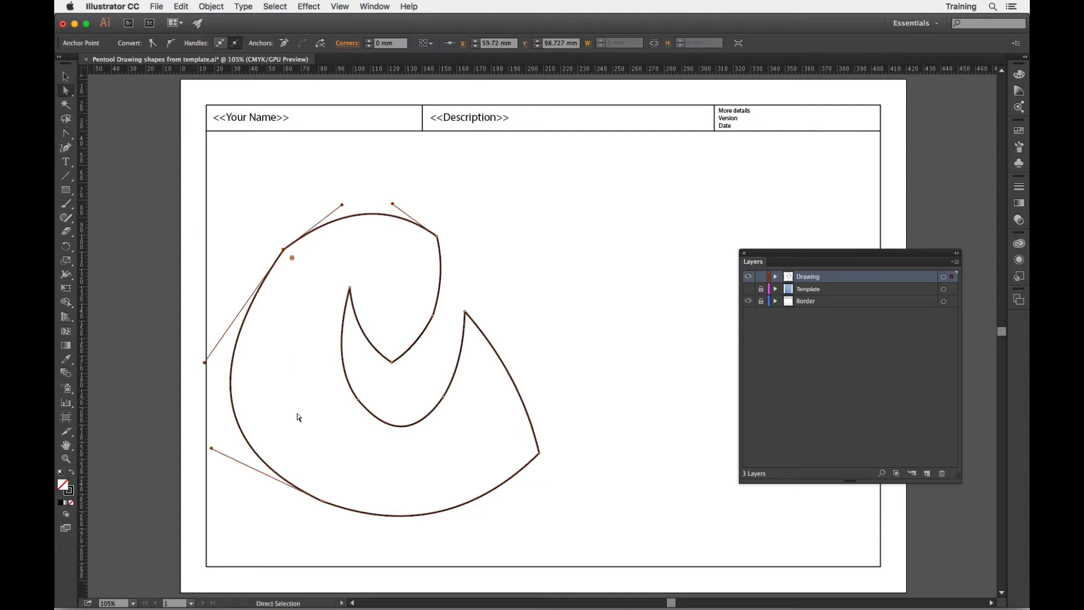
left_click(322, 501)
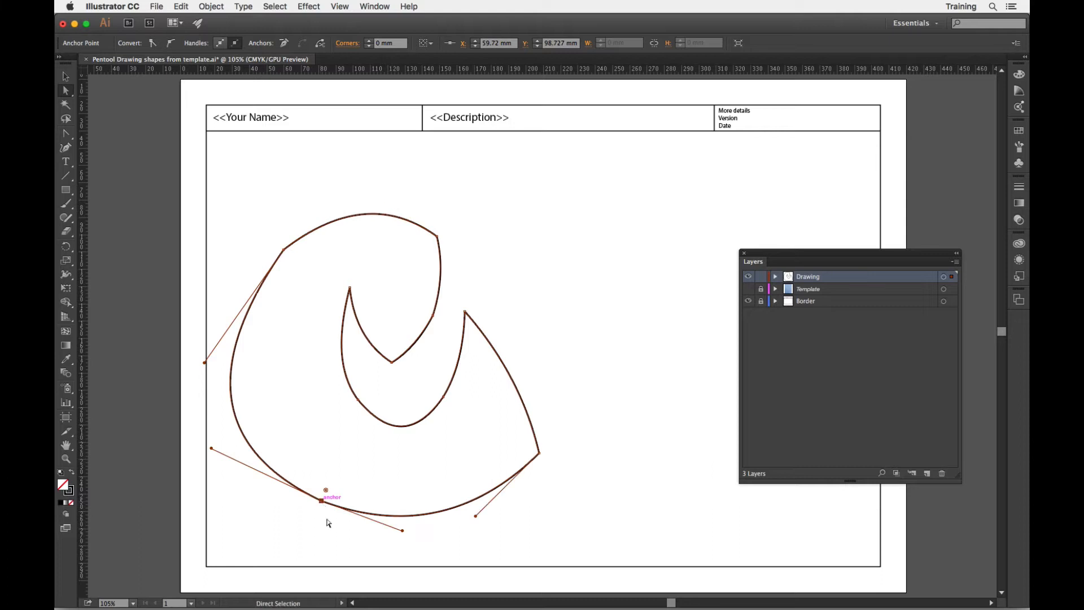
mouse_move(402, 531)
left_mouse_down()
mouse_move(400, 549)
mouse_move(310, 553)
mouse_move(399, 554)
mouse_move(414, 540)
left_mouse_up()
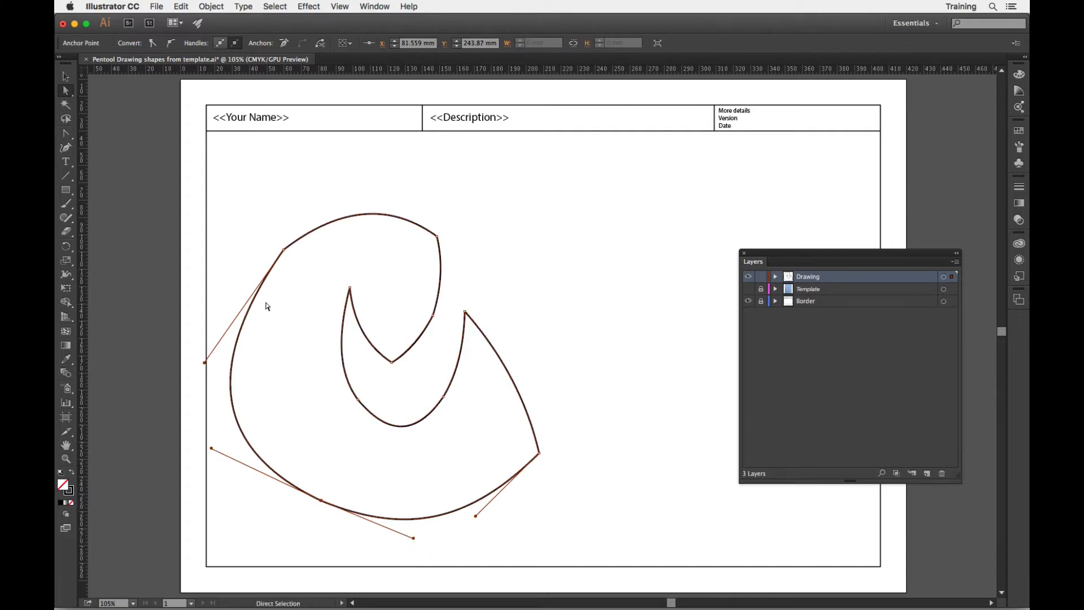
Adjust both direction handles of the shape's upper-left anchor slightly outward to soften the corner there.
left_click(301, 284)
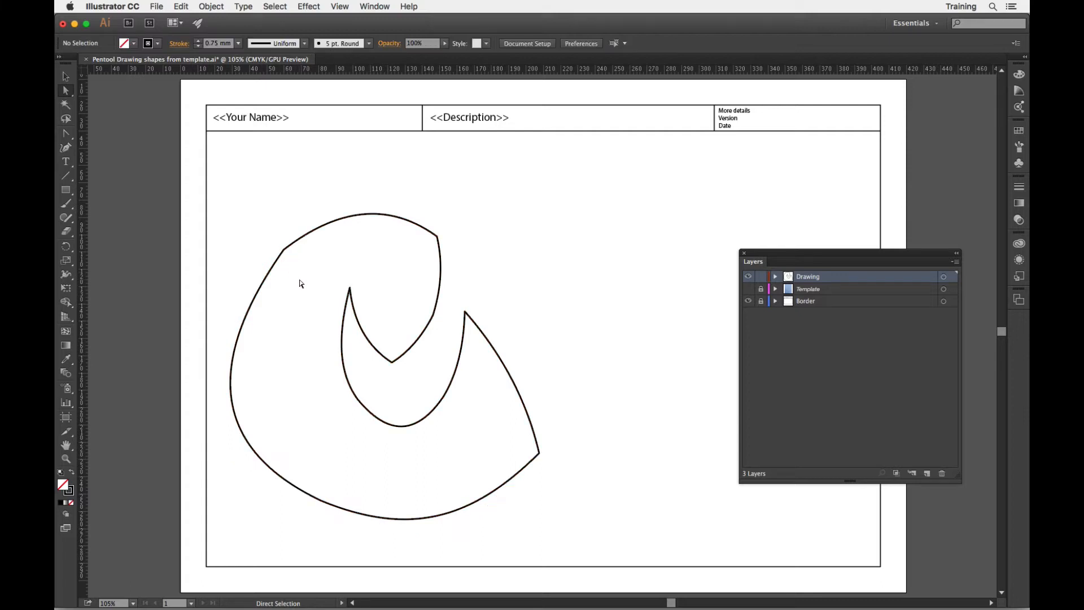
left_click(284, 250)
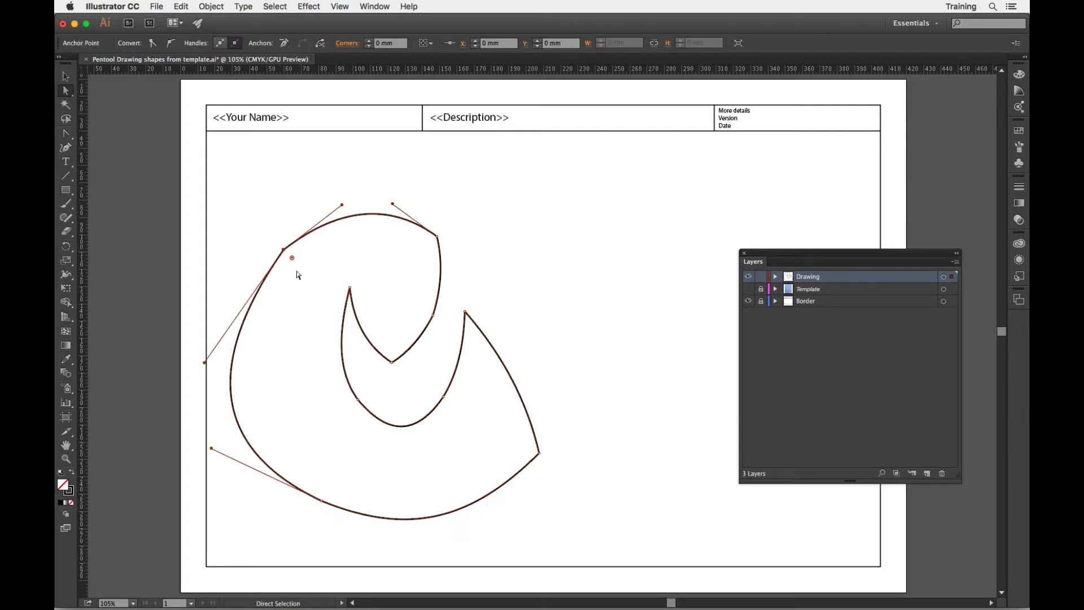
mouse_move(205, 364)
left_mouse_down()
mouse_move(171, 327)
mouse_move(201, 363)
left_mouse_up()
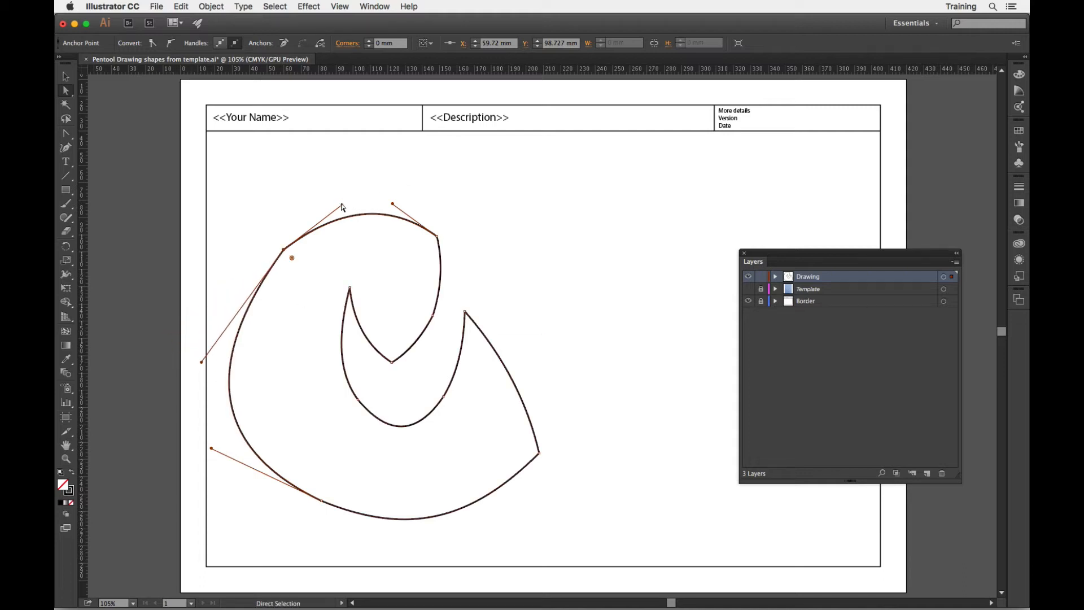
mouse_move(341, 205)
left_mouse_down()
mouse_move(350, 210)
mouse_move(334, 194)
mouse_move(339, 202)
left_mouse_up()
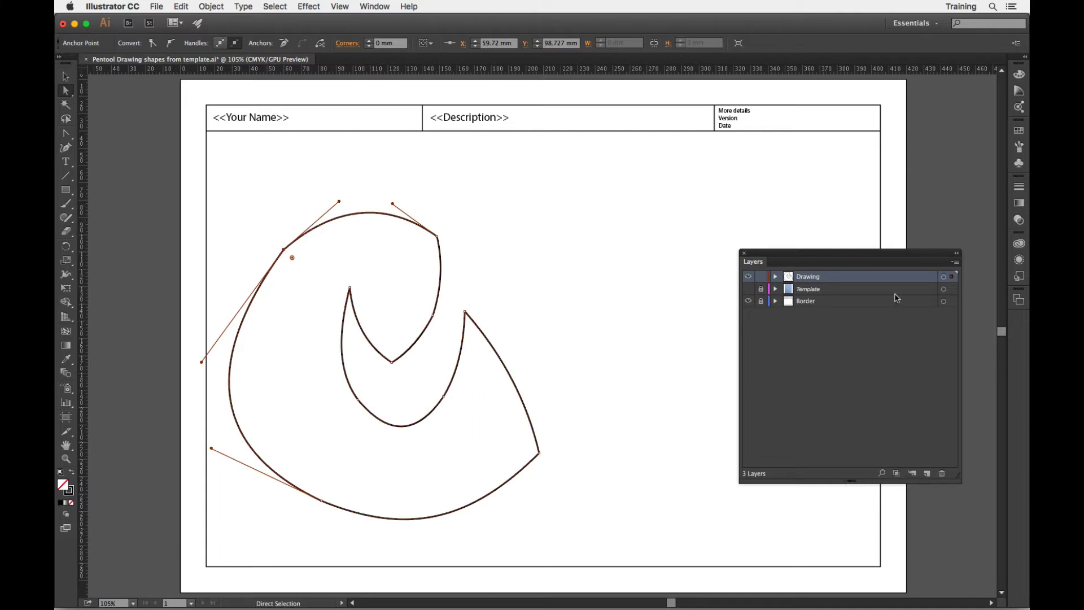
Show the Template layer and convert the shape's upper-left anchor to a smooth point with the Anchor Point tool.
left_click(748, 290)
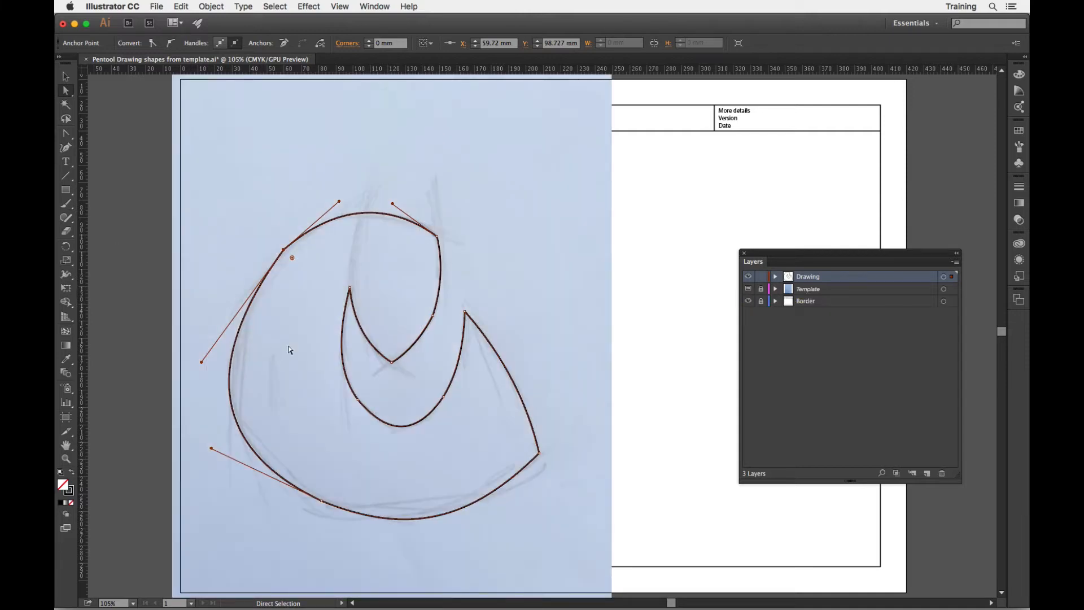
scroll(93, 177, "right", 1)
left_click(66, 134)
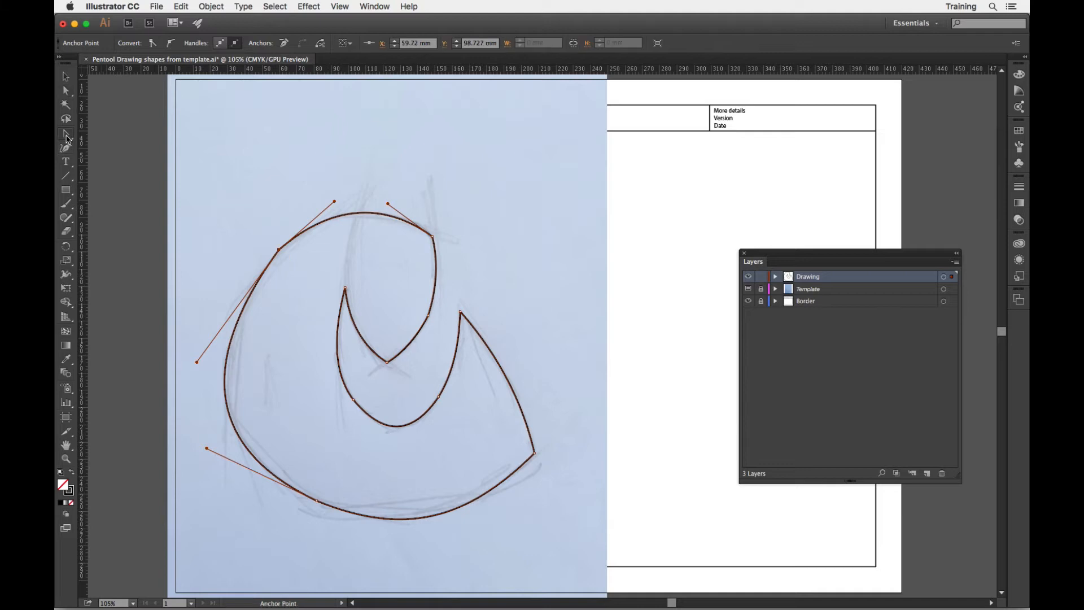
left_click_drag(67, 139, 123, 179)
left_click(279, 249)
left_click_drag(280, 251, 323, 205)
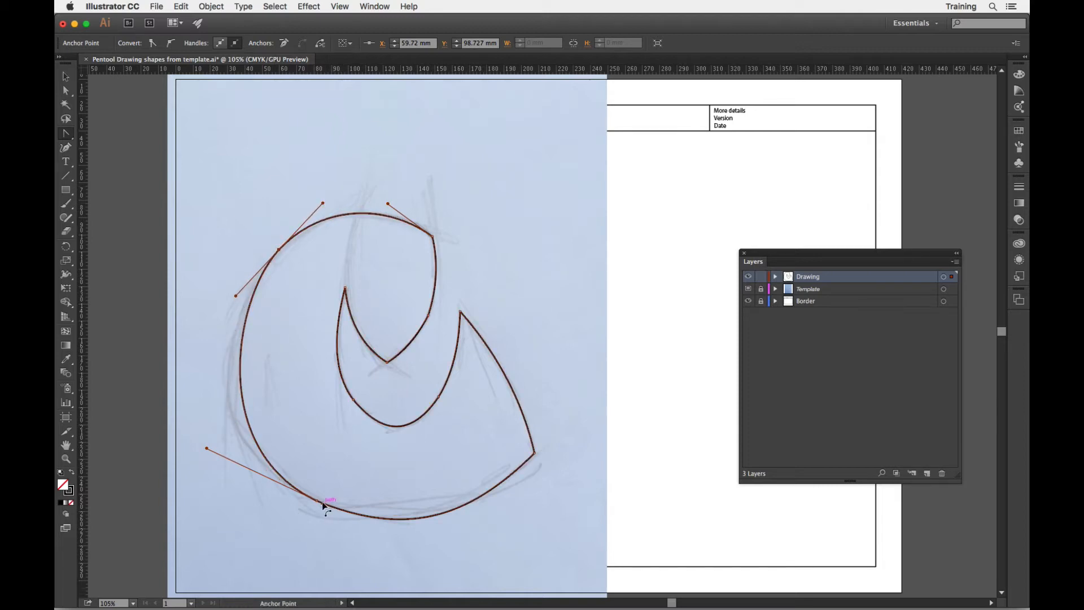
Convert the shape's lower-left anchor to a smooth point, undoing the pull that twists the curve and pulling its handles the opposite way.
left_click_drag(317, 500, 433, 554)
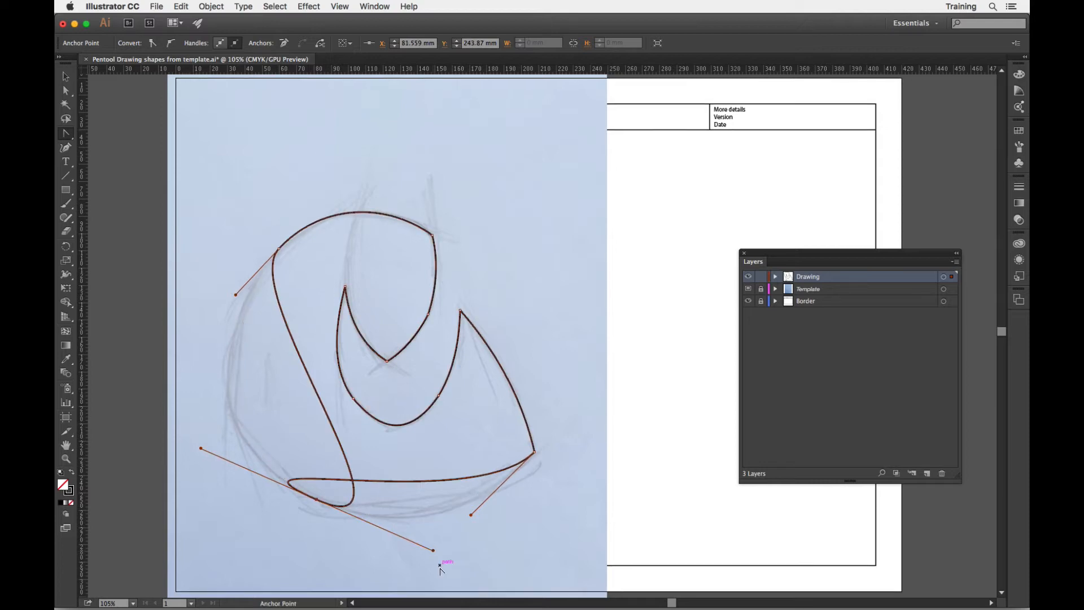
key("super+z")
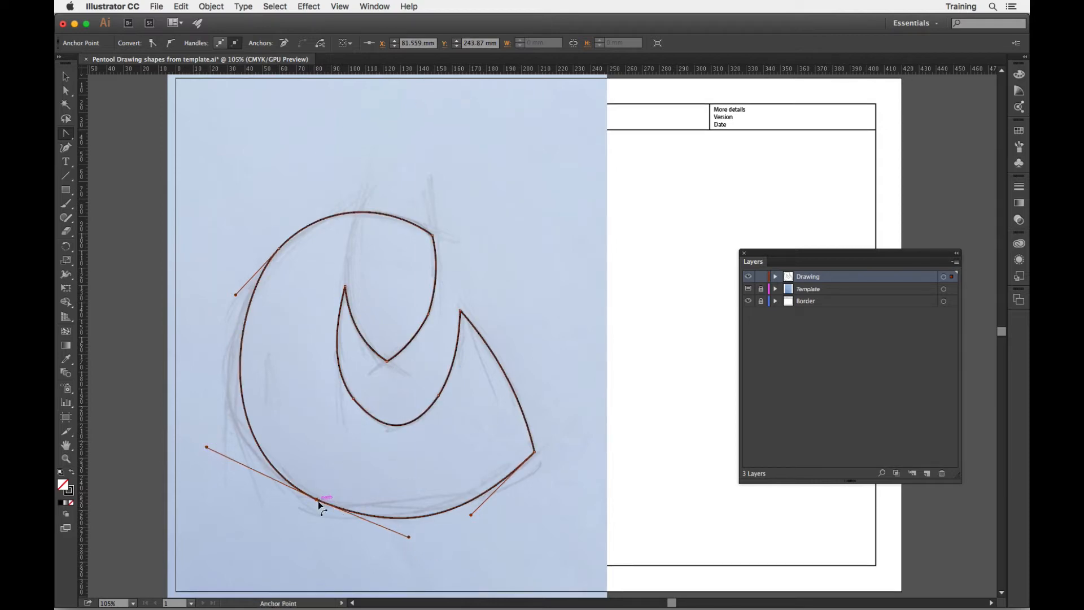
left_click_drag(317, 500, 198, 448)
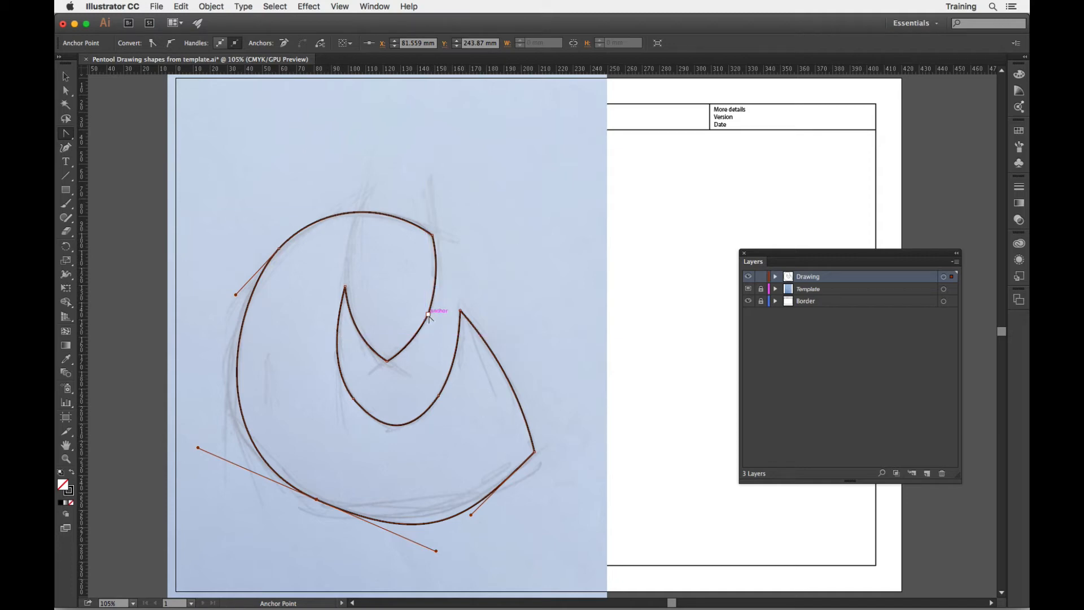
Convert the anchor on the upper notch's right side and the two anchors along the inner lower curve to smooth points.
left_click_drag(428, 314, 421, 339)
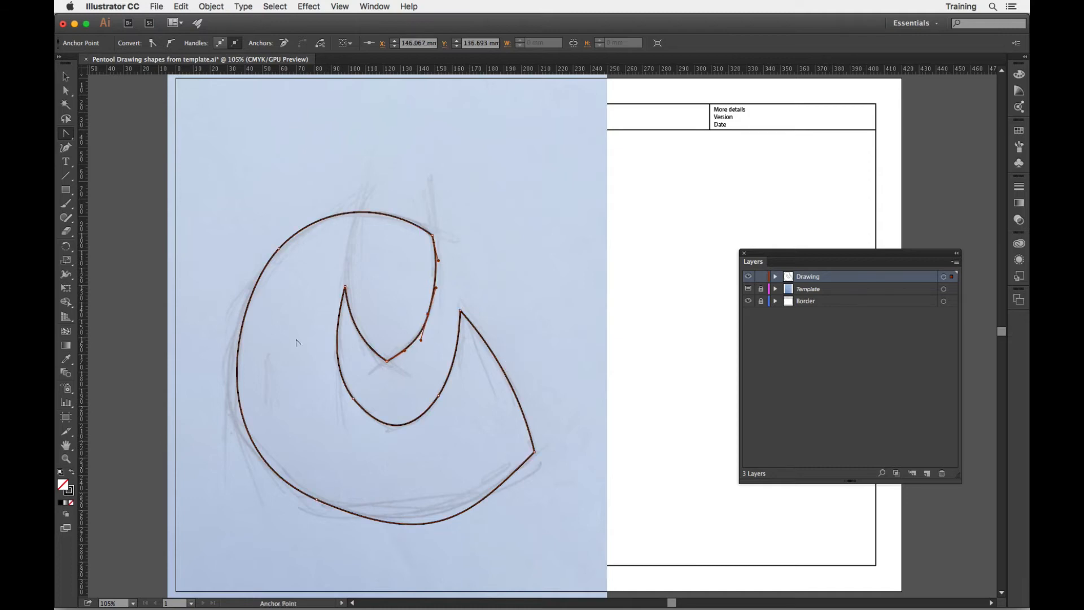
left_click_drag(353, 399, 378, 436)
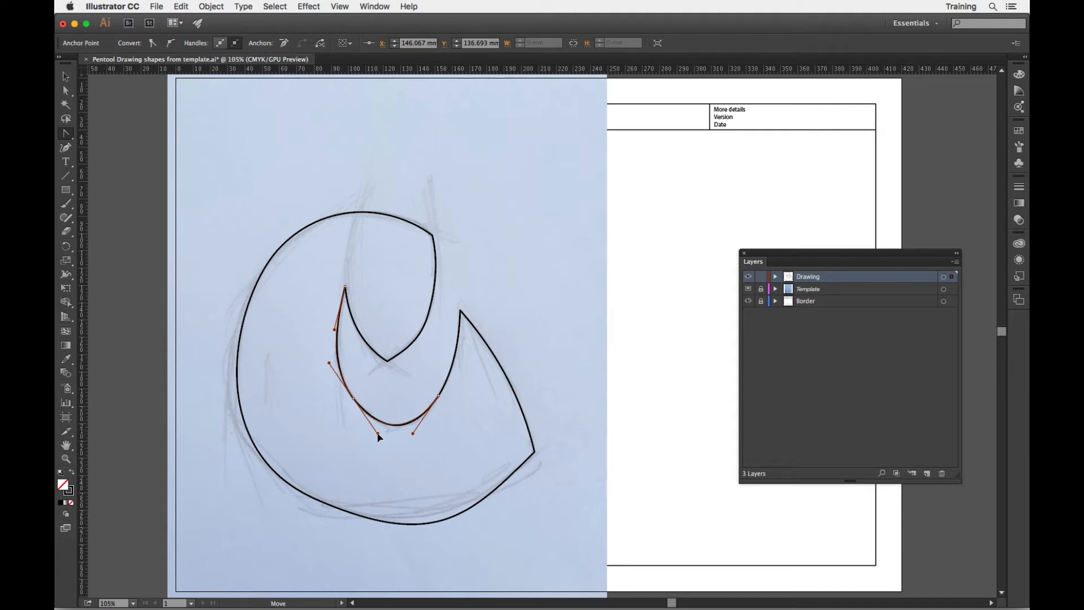
left_click_drag(440, 396, 459, 363)
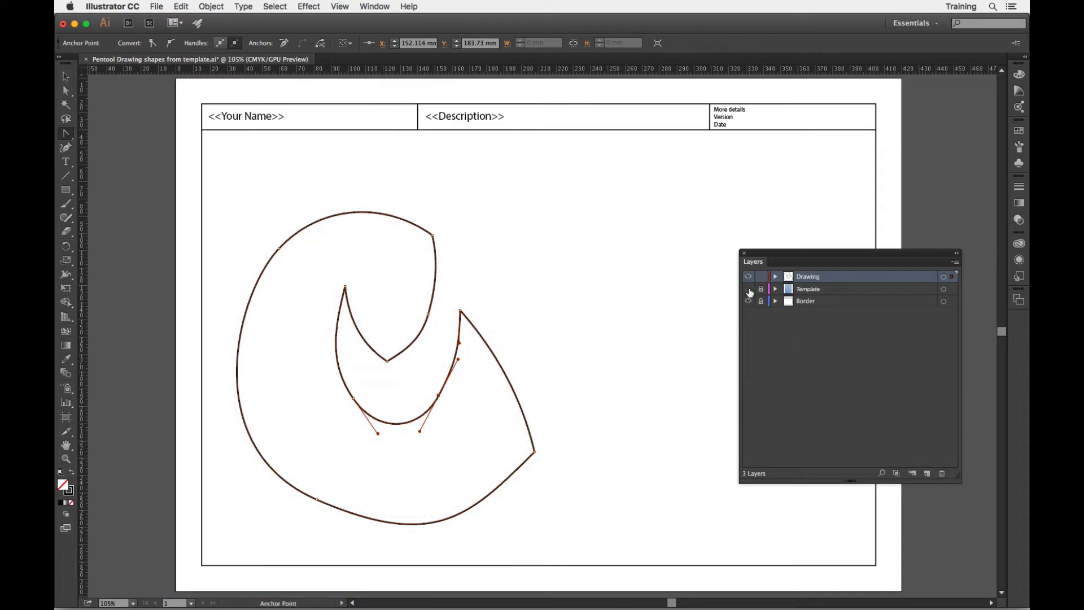
Toggle the Template layer's visibility to compare the deselected outline with the sketch, leaving the template hidden.
left_click(749, 289)
left_click(625, 277)
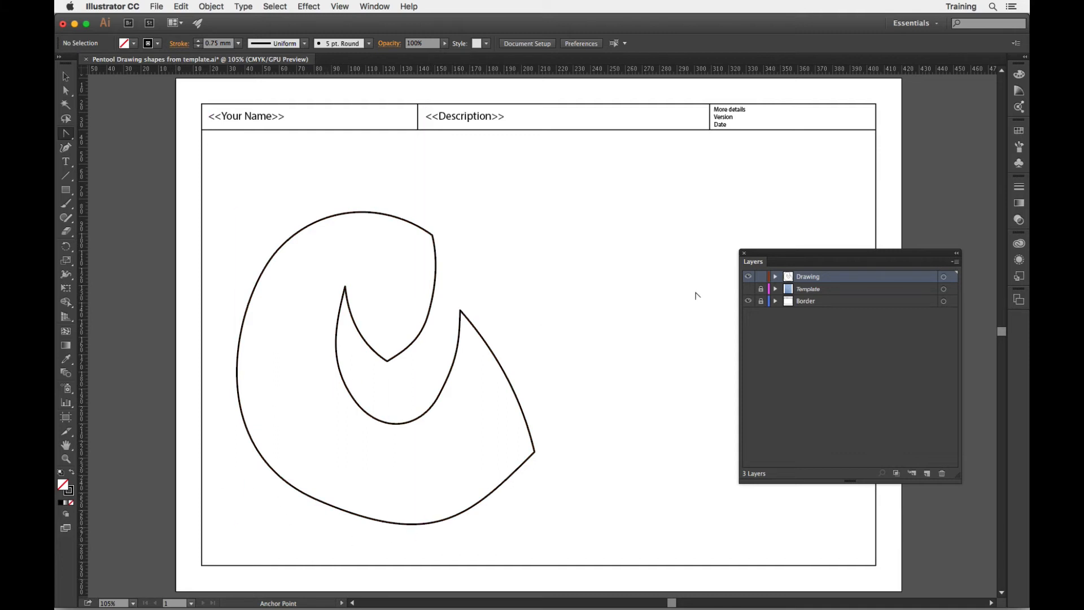
left_click(749, 289)
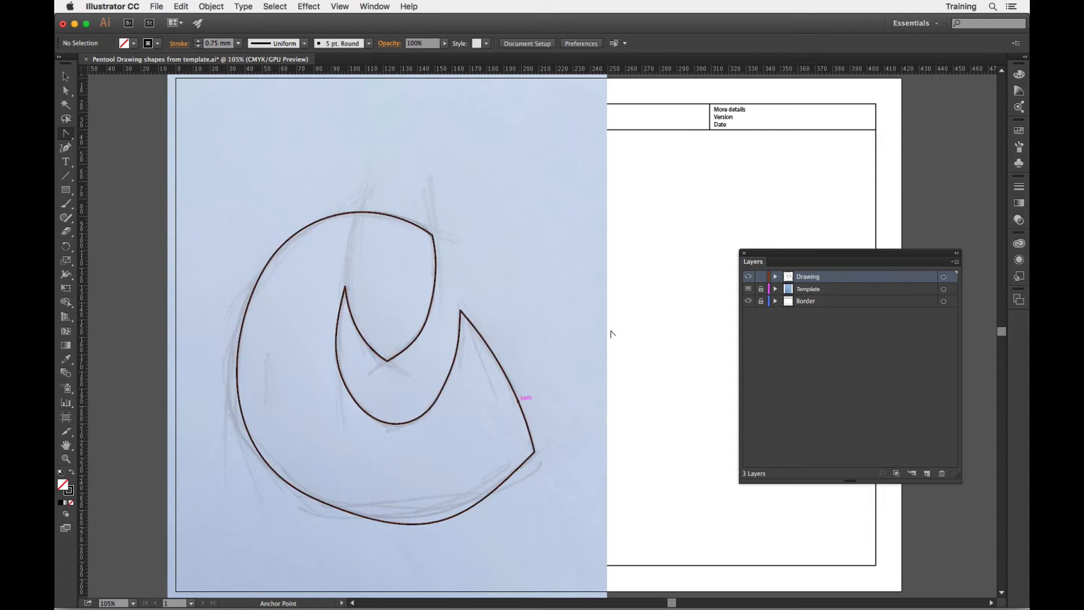
left_click(748, 289)
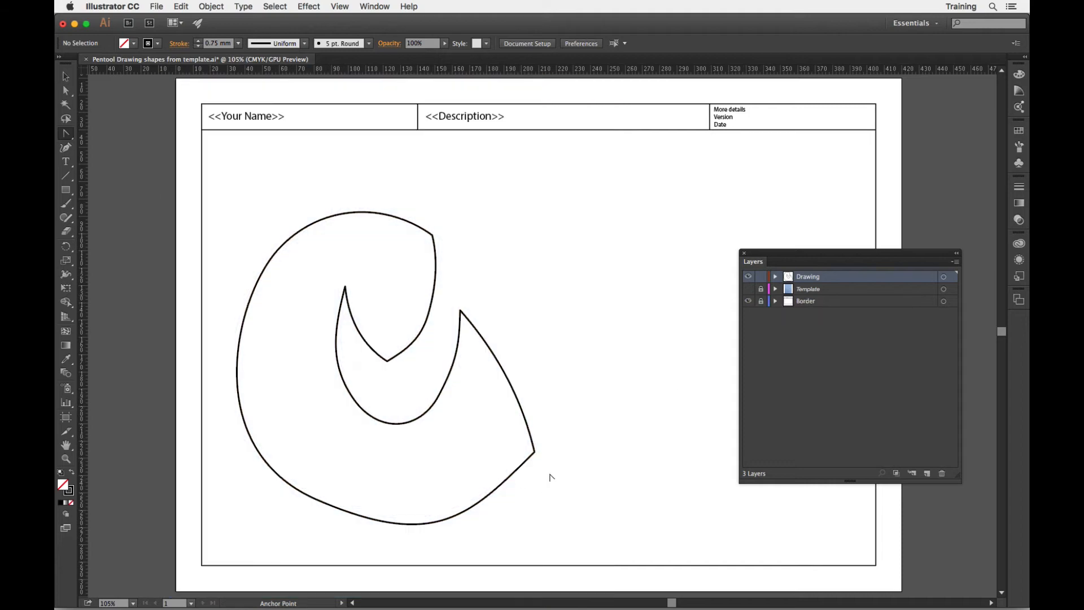
With the Direct Selection tool, nudge the lower-left anchor slightly down and right and shorten its handle along the bottom curve.
left_click(66, 91)
left_click(66, 91)
left_click(356, 514)
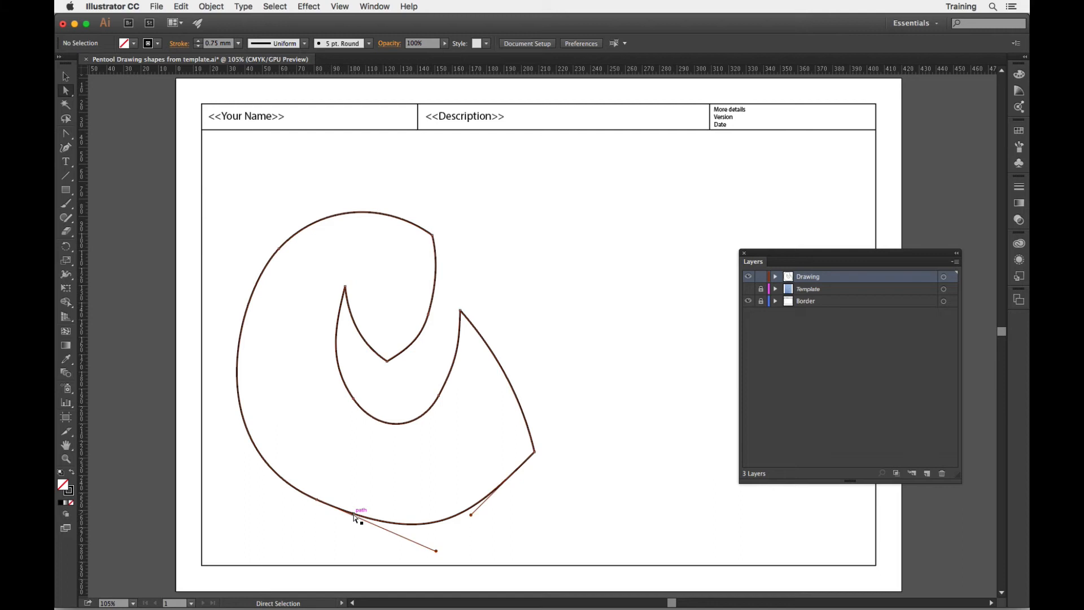
left_click(317, 500)
left_click_drag(317, 500, 321, 509)
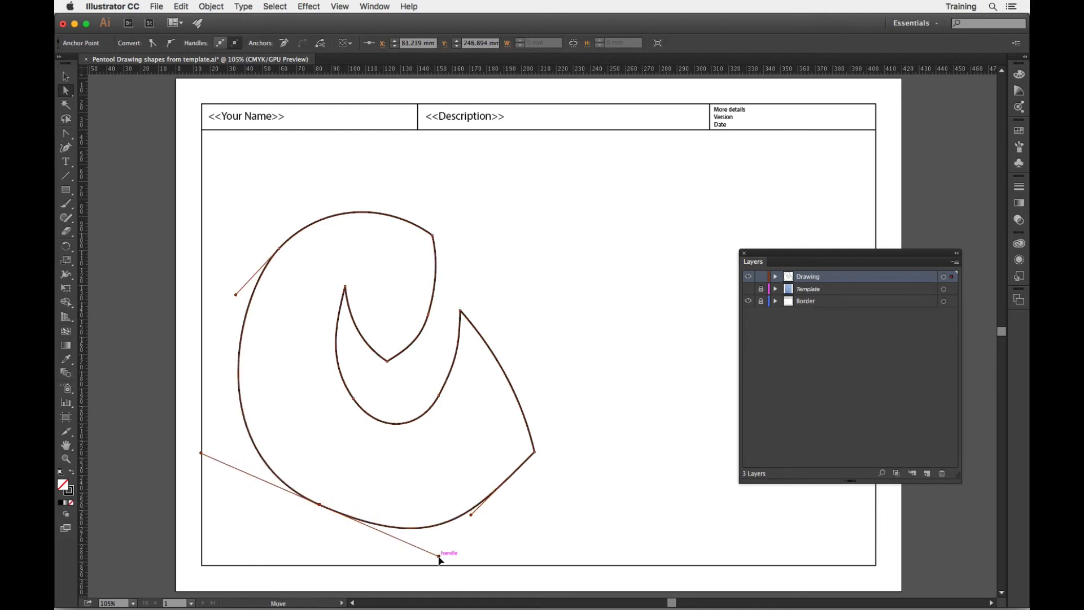
left_click_drag(440, 557, 421, 553)
left_click(580, 549)
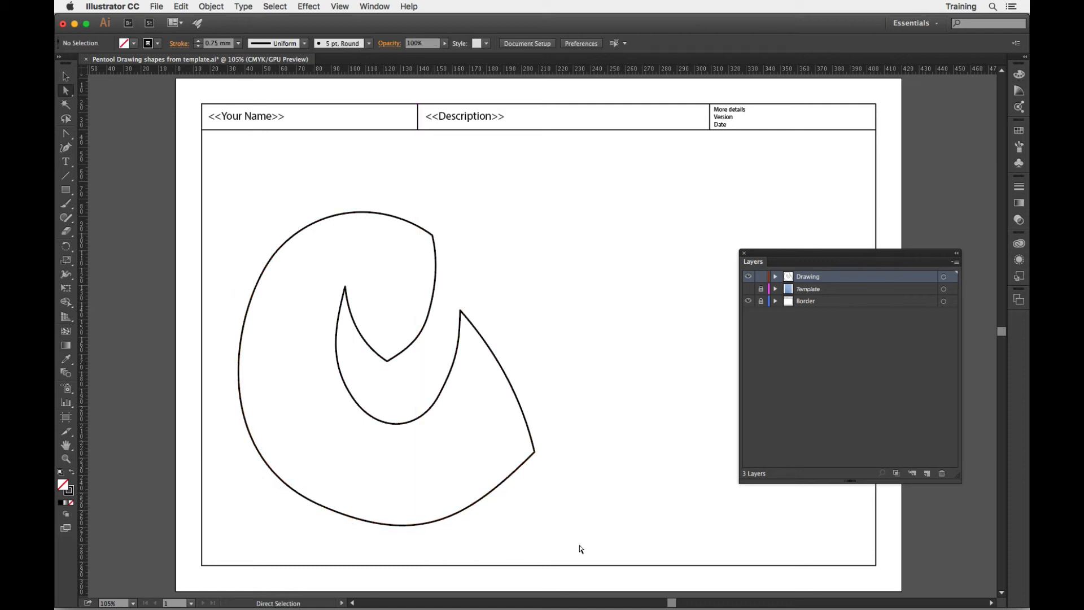
left_click(283, 484)
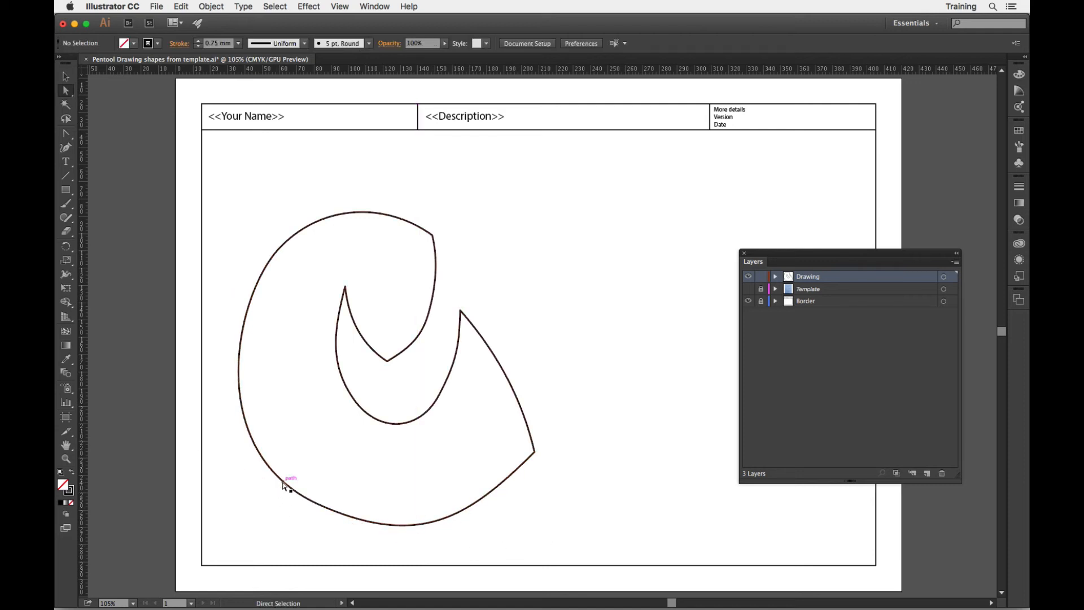
left_click(232, 368)
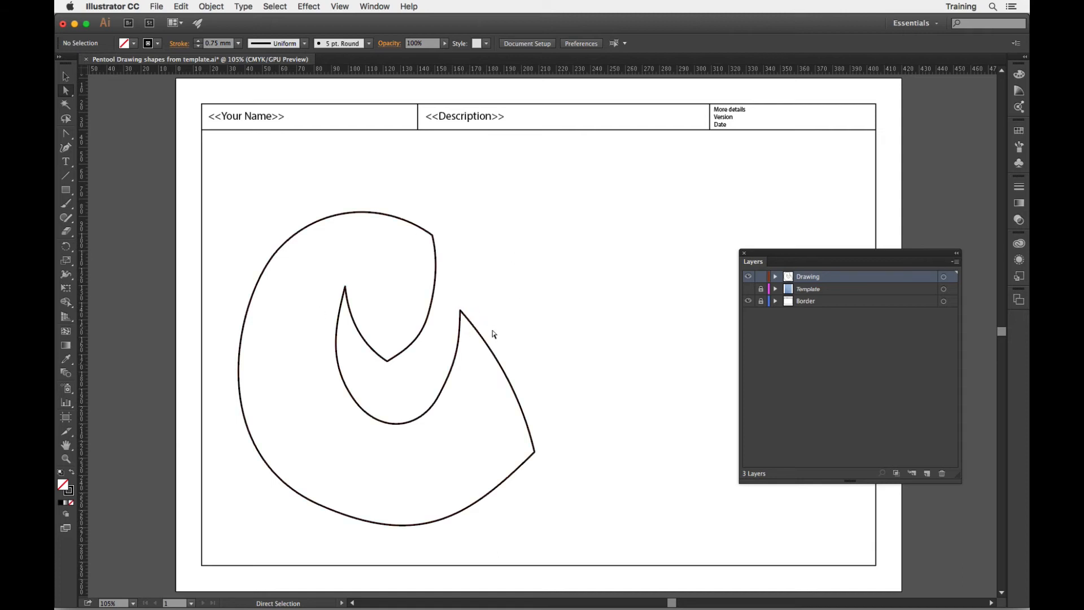
Show the Template layer and briefly hide the Drawing layer to examine the corners in the sketch.
left_click(748, 289)
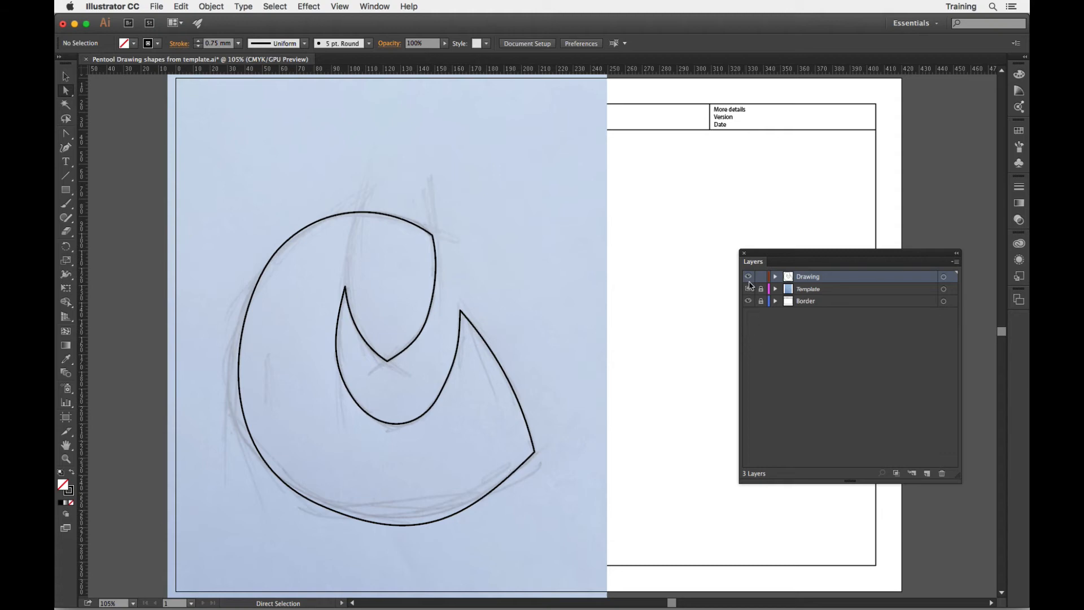
left_click(748, 277)
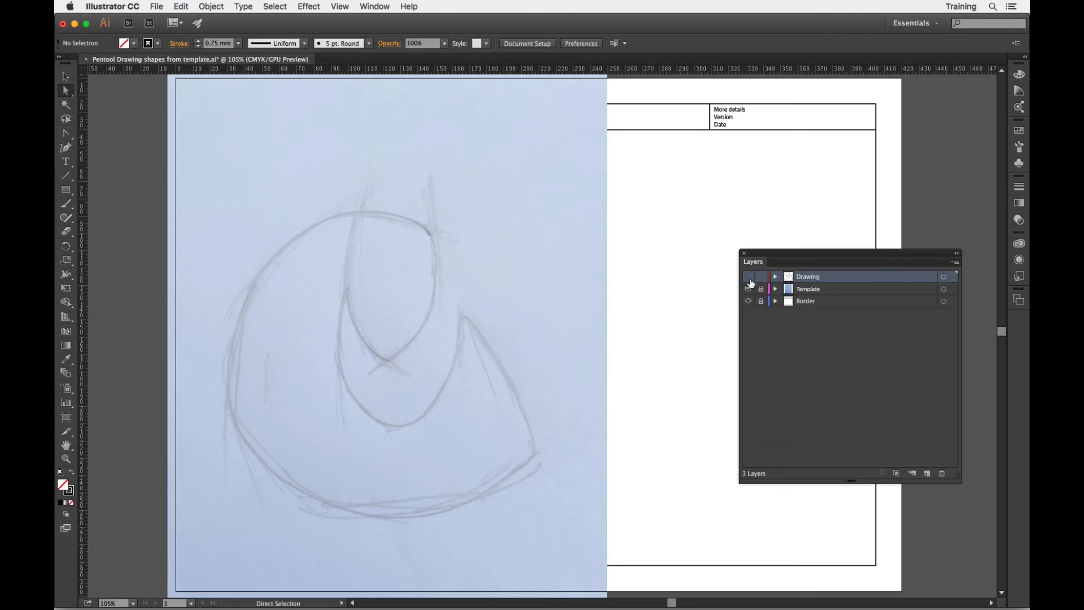
left_click(749, 277)
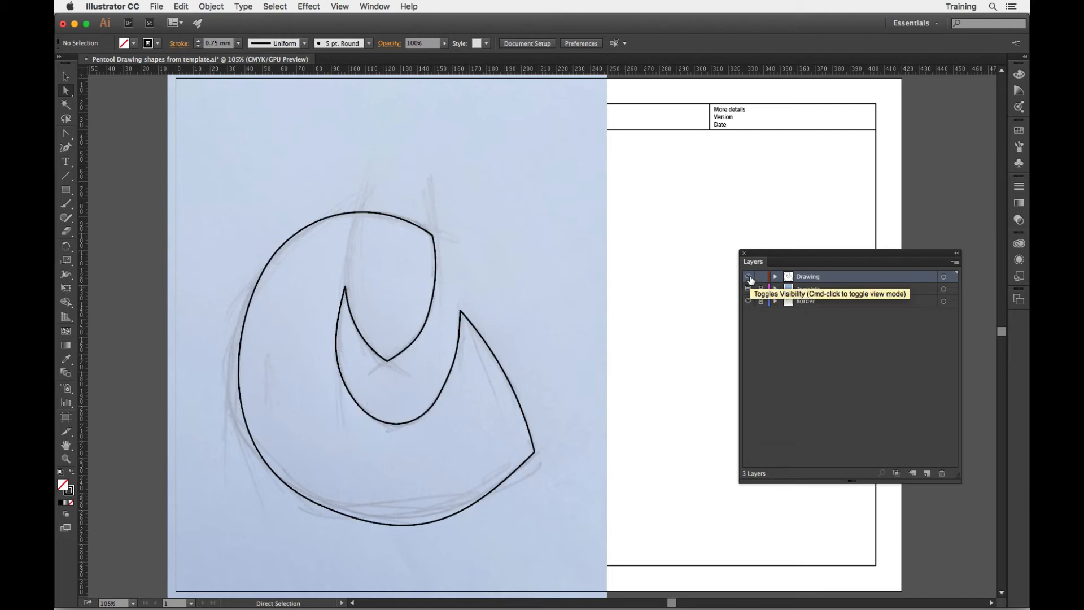
Round the shape's lower-right corner to about 12.8 mm and the tip above it to about 2.79 mm.
left_click(535, 453)
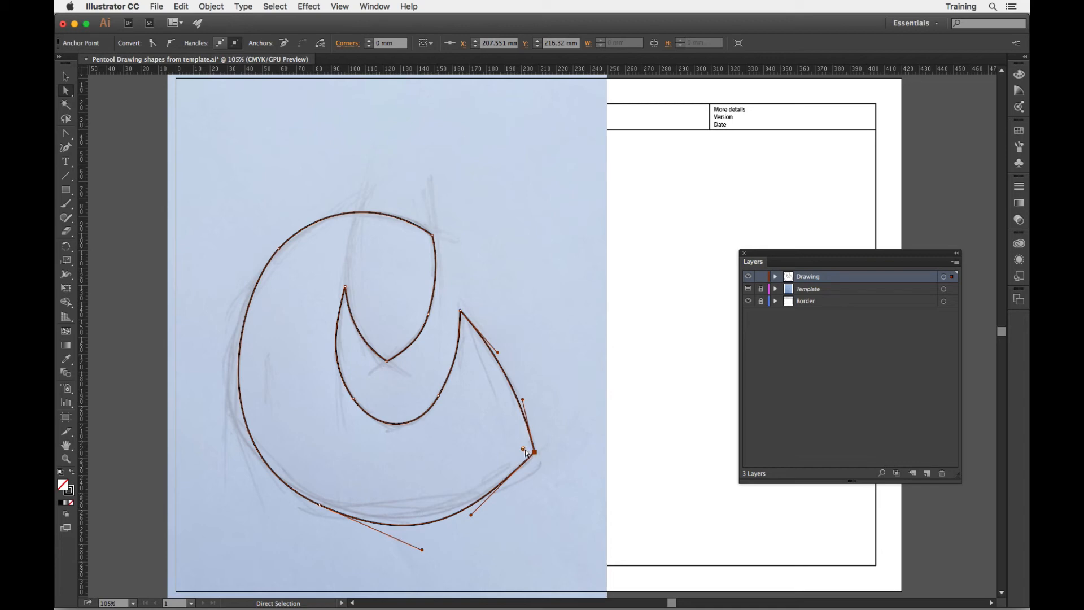
left_click_drag(524, 450, 510, 447)
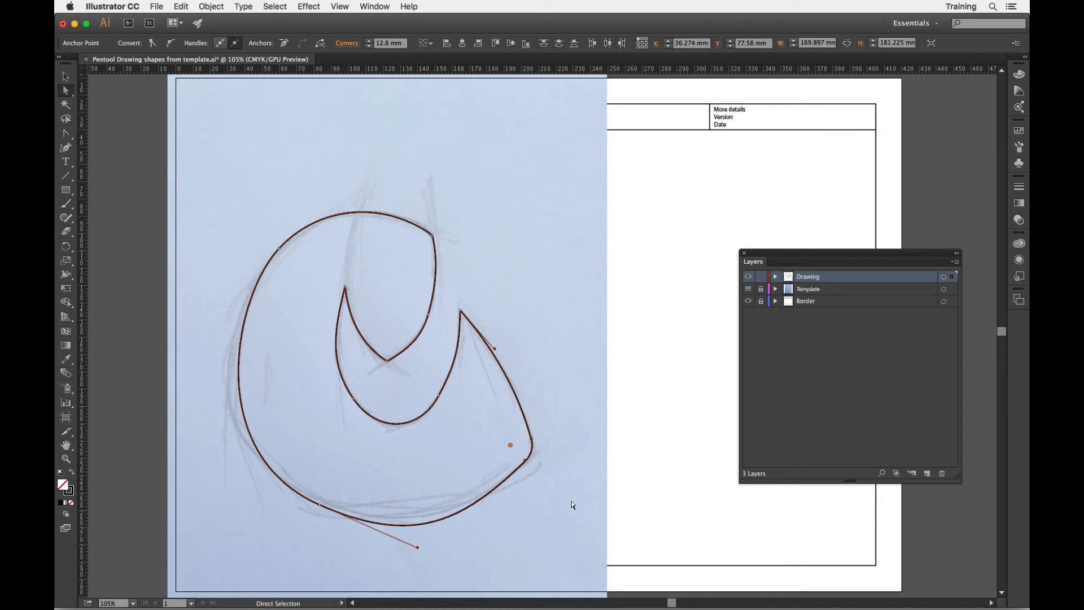
left_click(461, 311)
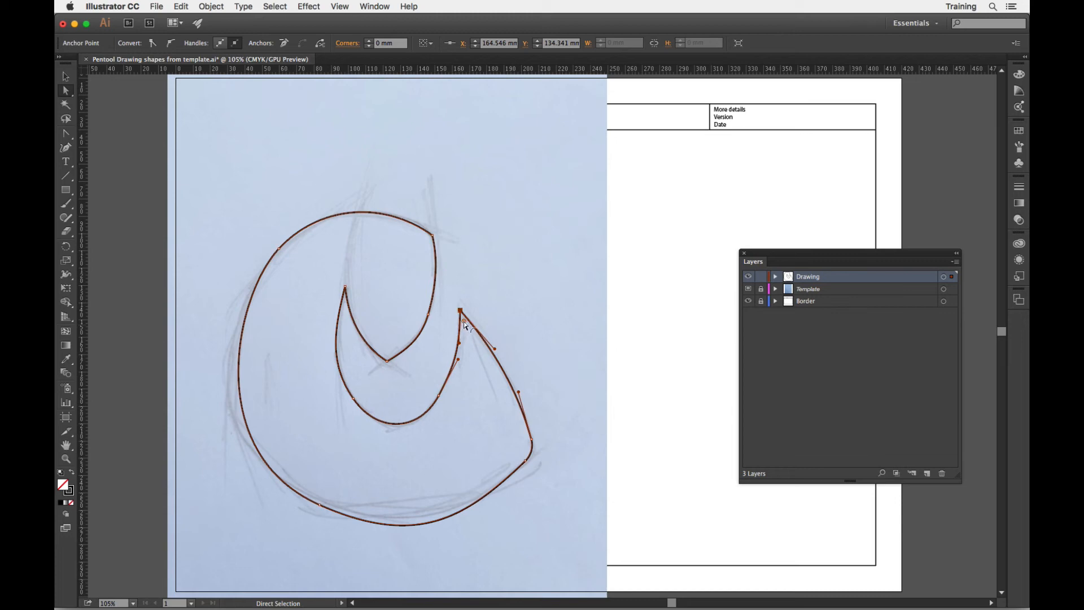
left_click_drag(463, 321, 465, 325)
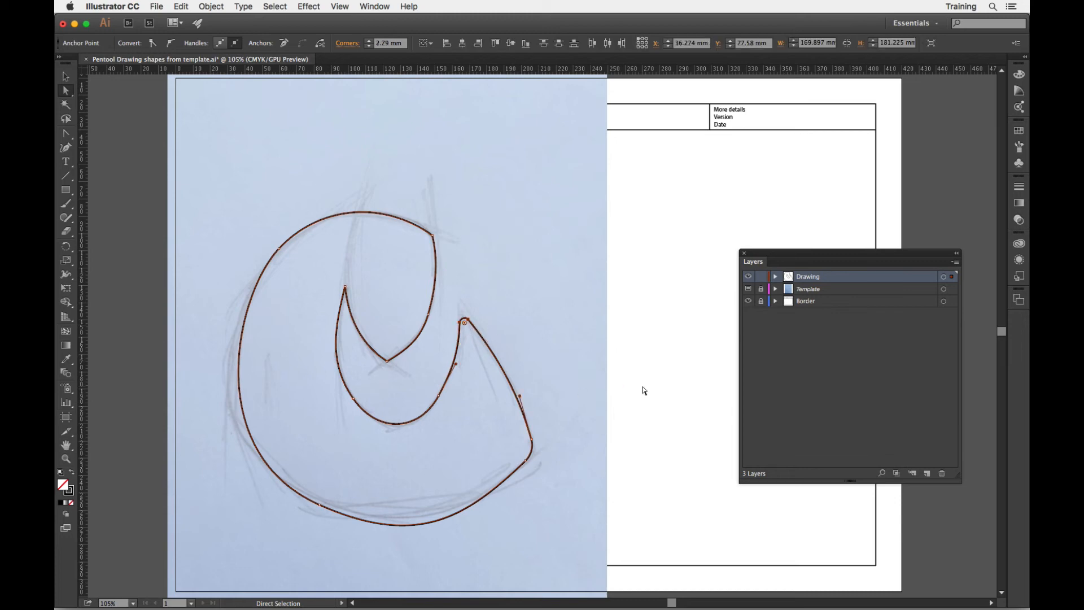
left_click(643, 389)
Hide the Template layer and slightly adjust the bottom curve's handle leading from the rounded lower-right corner.
left_click(748, 289)
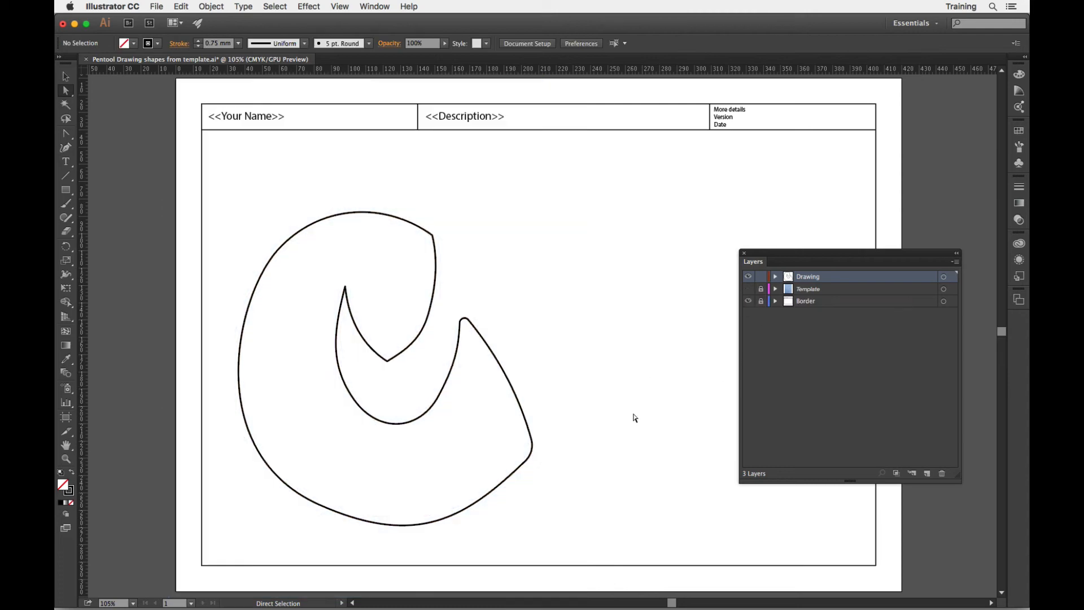
left_click(525, 462)
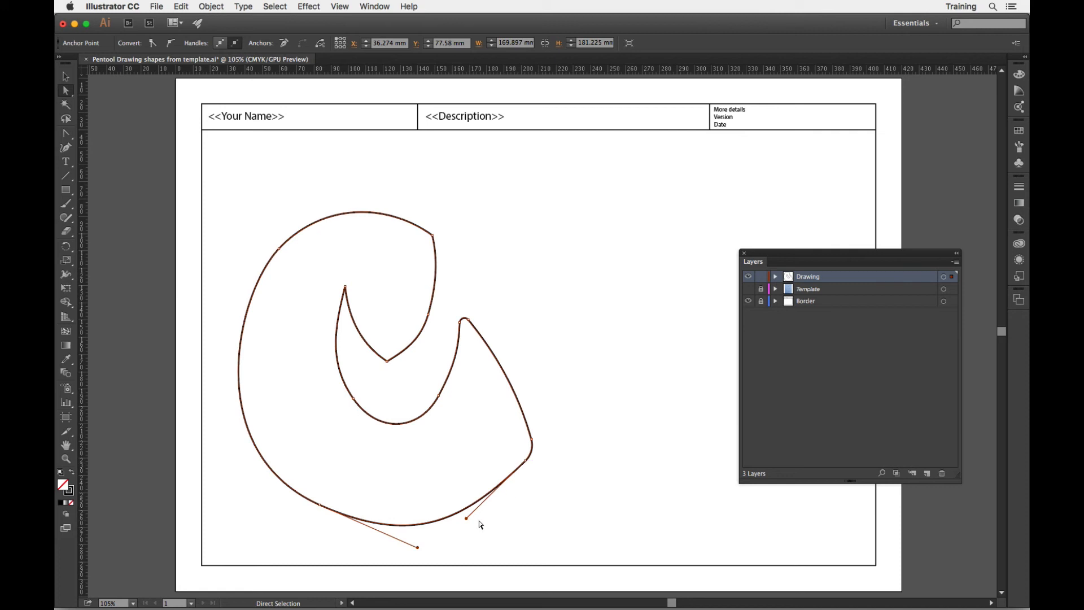
left_click_drag(466, 518, 464, 516)
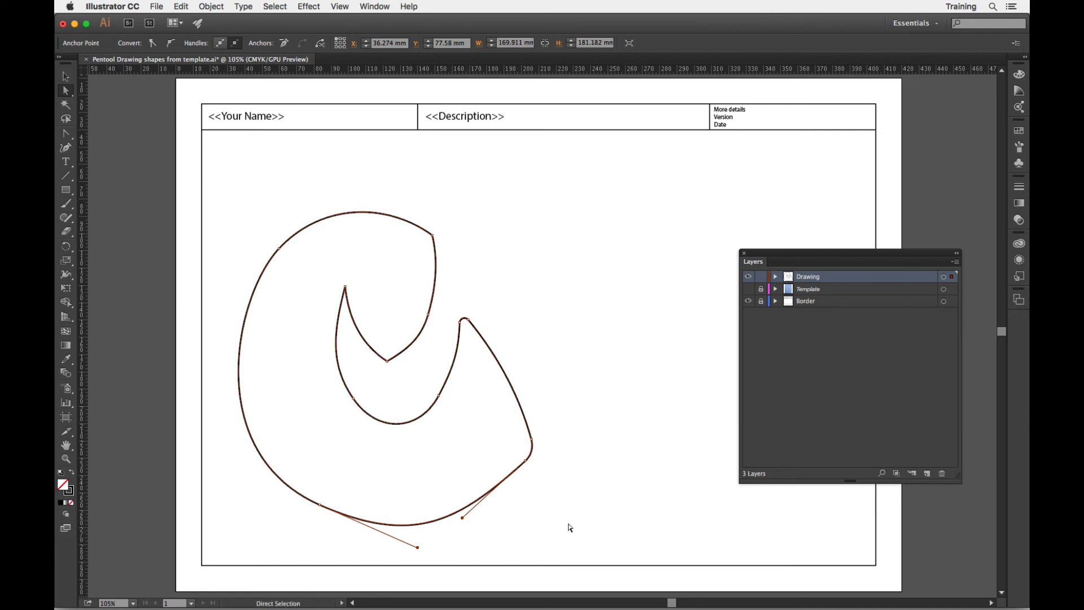
left_click(582, 533)
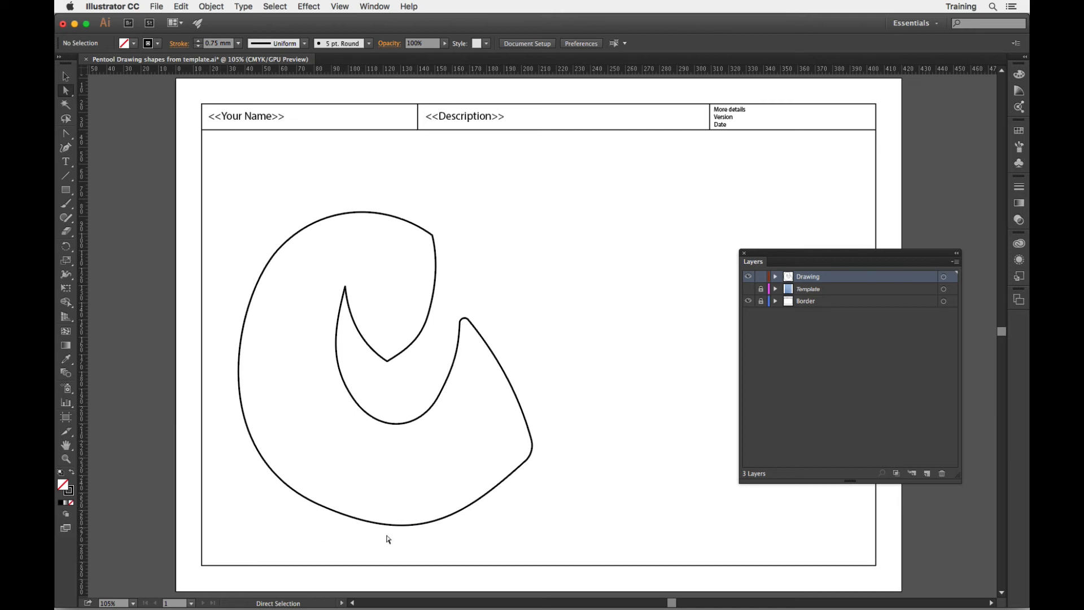
Round the corner at the base of the upper notch to about 6.99 mm.
left_click(388, 360)
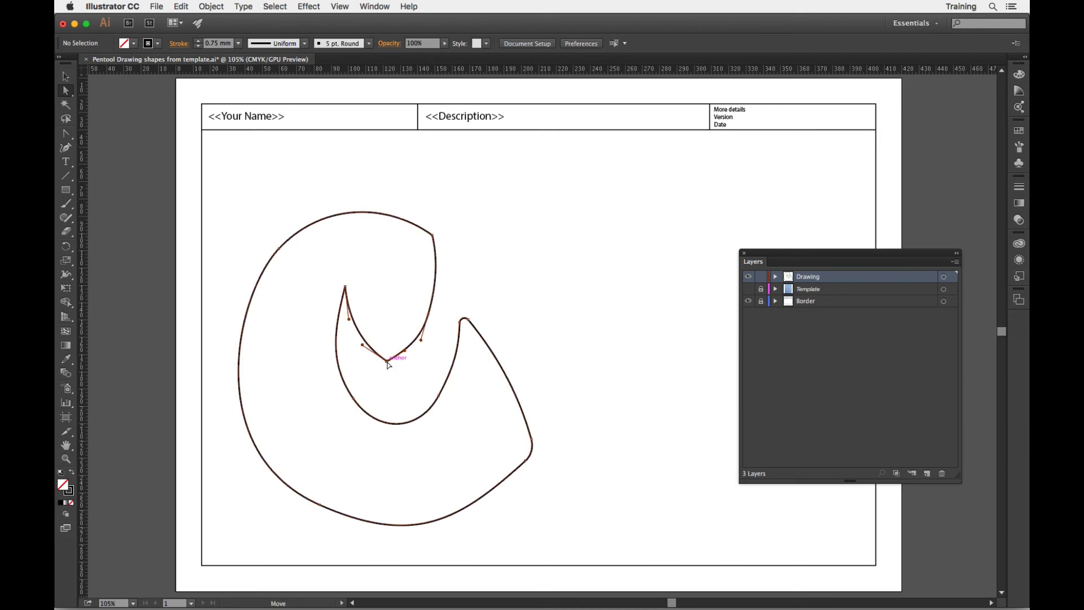
left_click_drag(387, 351, 388, 346)
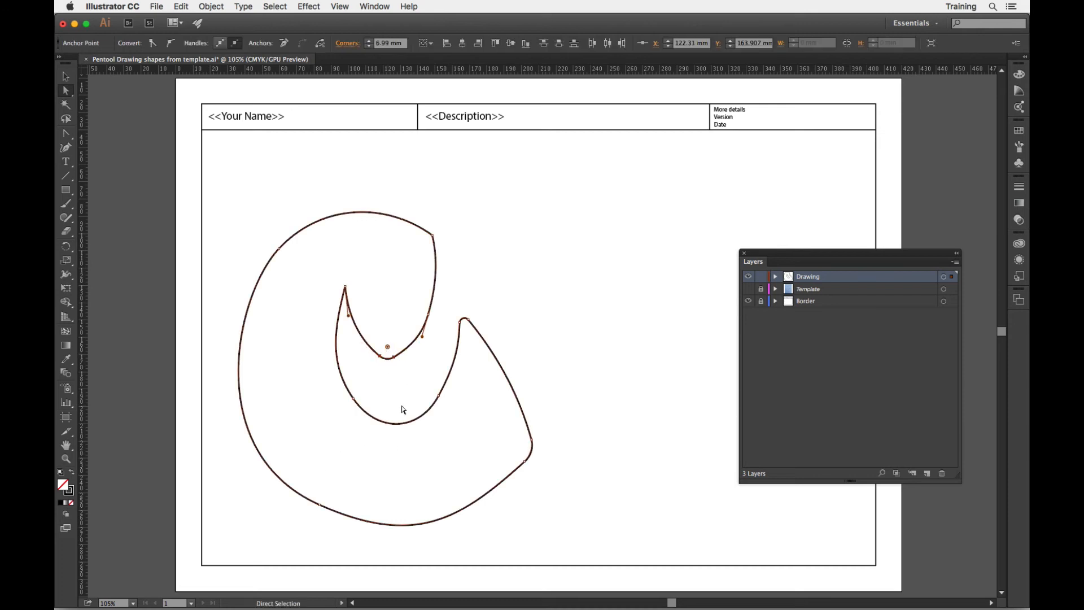
left_click(534, 370)
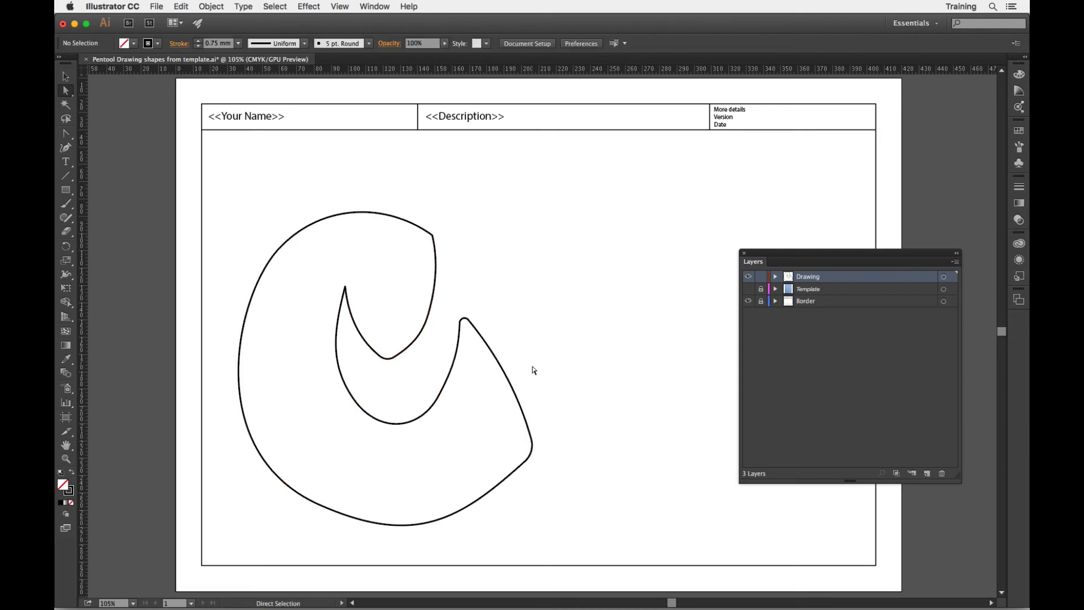
Slightly lengthen the upper handle of the left anchor on the inner lower curve.
left_click(367, 415)
left_click(353, 398)
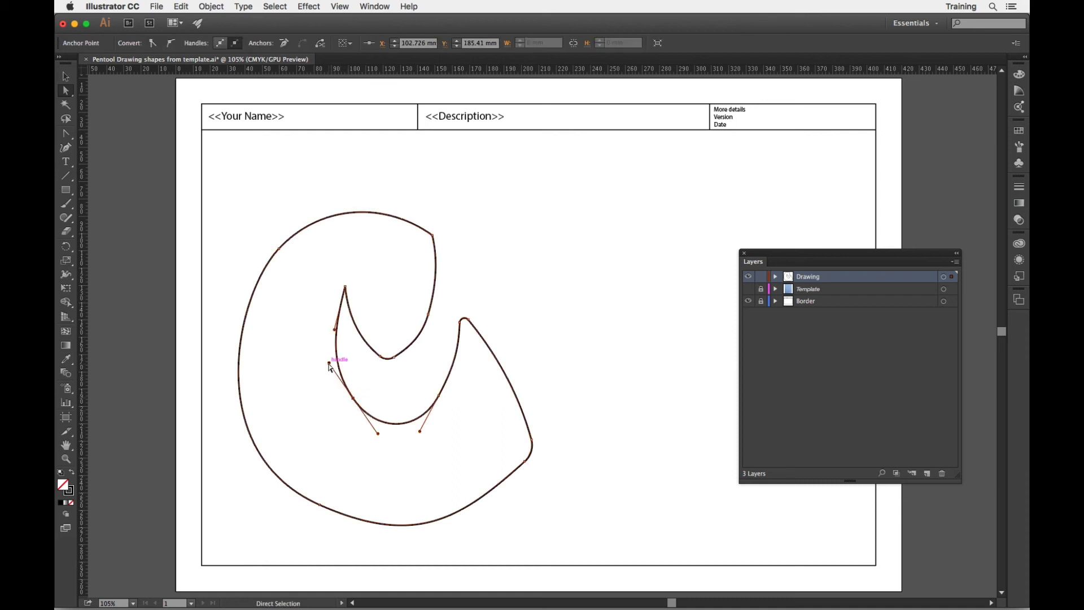
left_click_drag(328, 363, 329, 363)
left_click(579, 442)
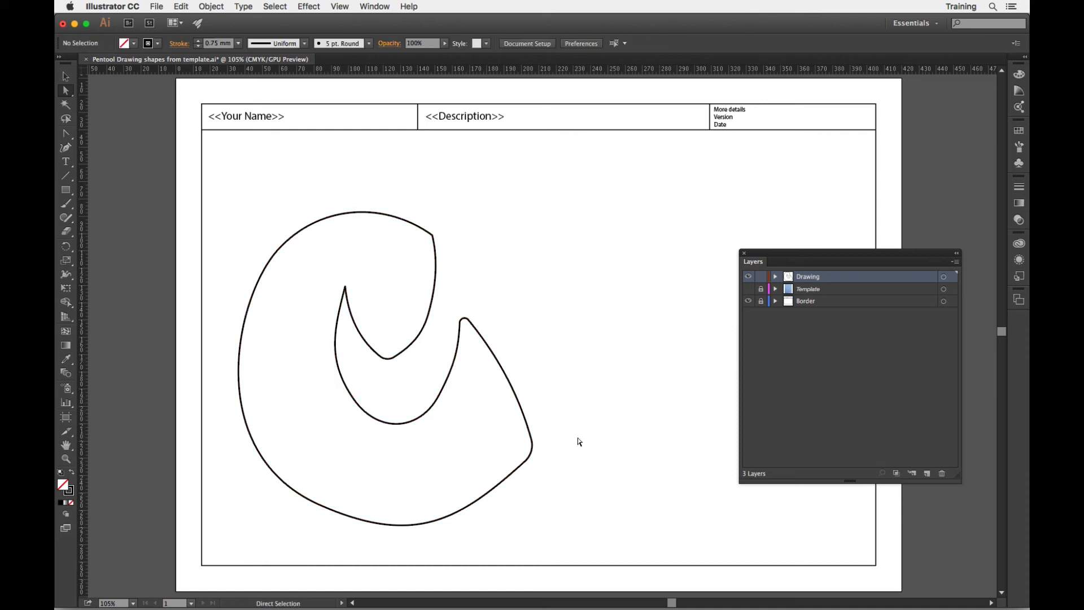
left_click(345, 287)
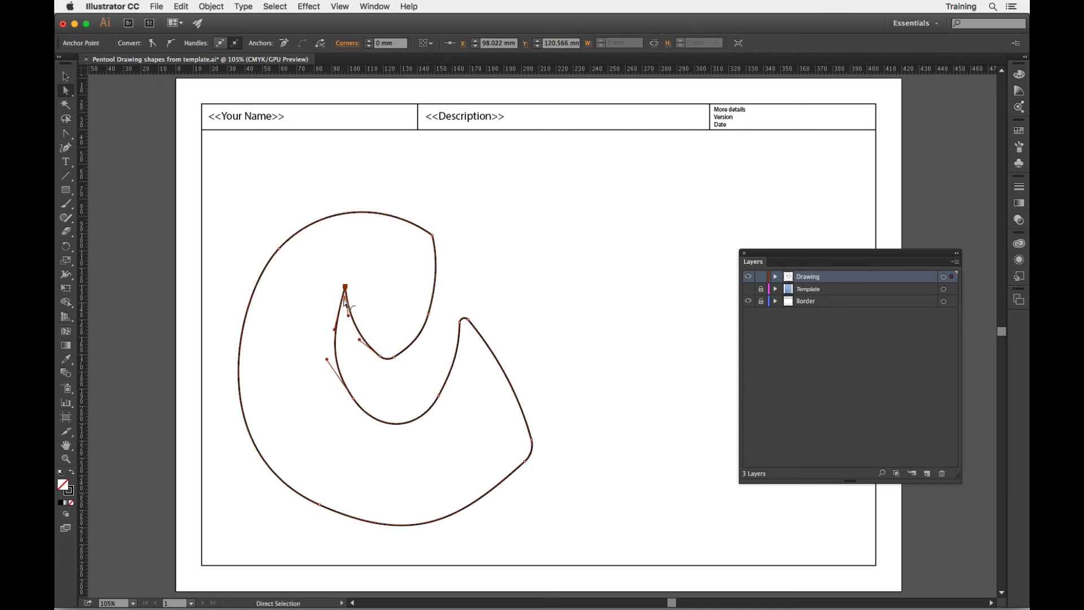
left_click_drag(346, 302, 345, 305)
left_click(562, 357)
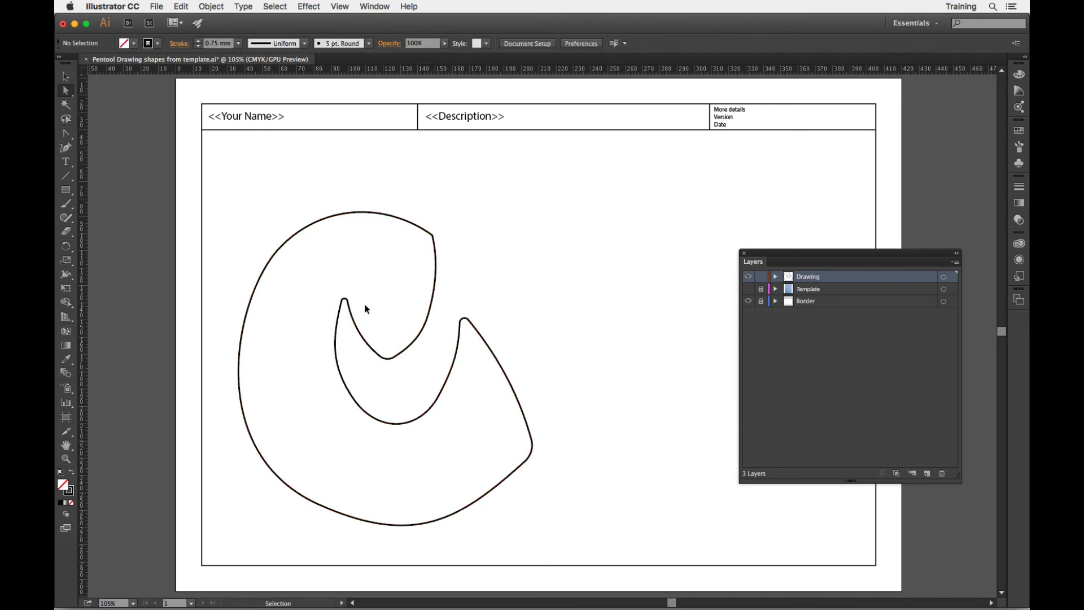
key("v")
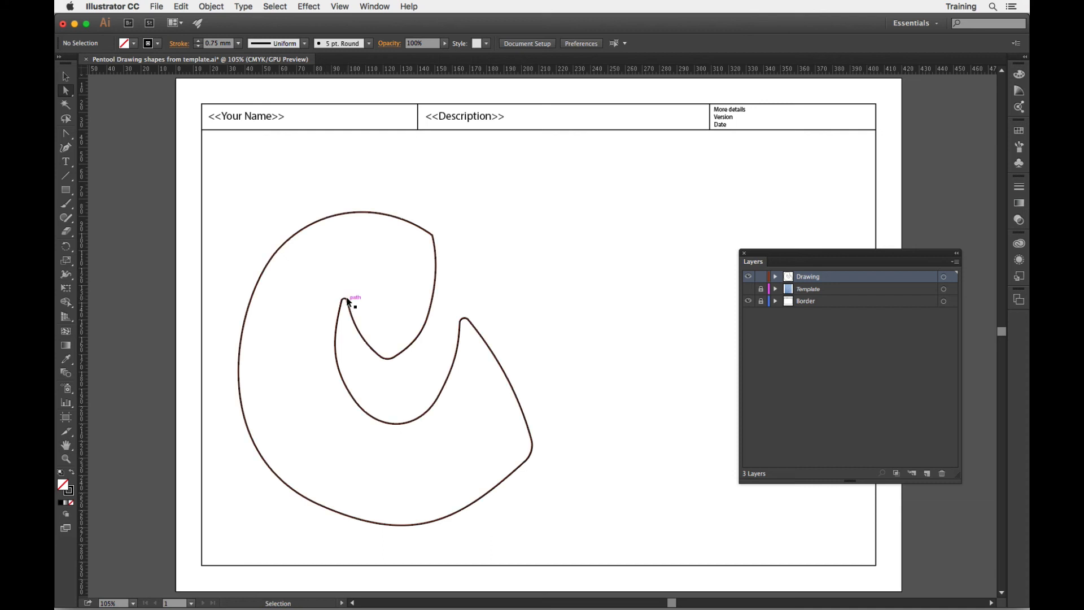
key("super+z")
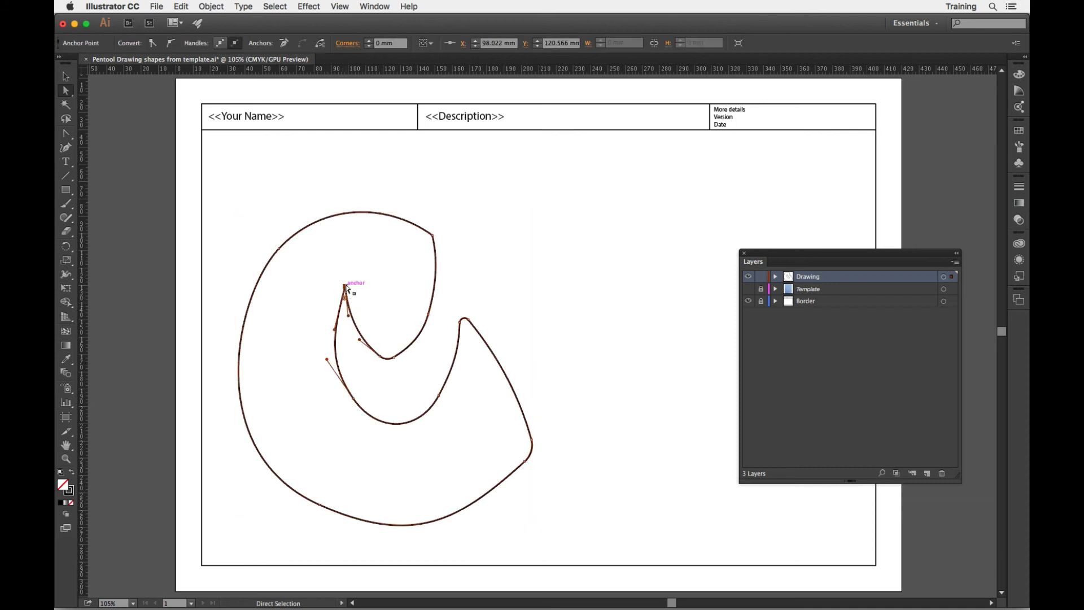
Round the inner left tip to about 2.19 mm and the shape's upper-right corner to about 15.1 mm.
mouse_move(345, 287)
left_mouse_down()
mouse_move(347, 274)
mouse_move(346, 296)
left_mouse_up()
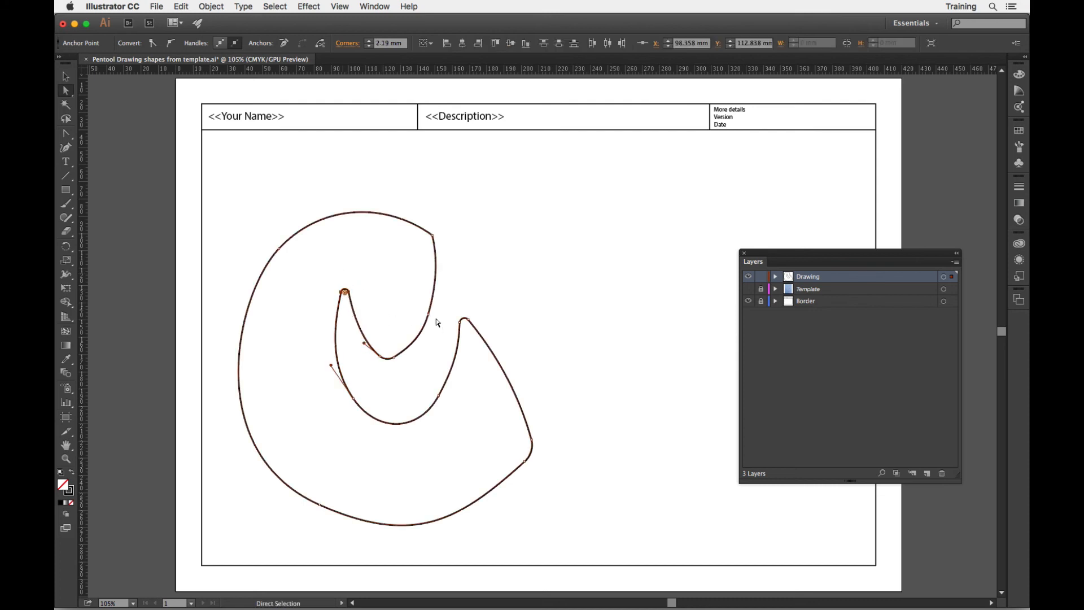
left_click(434, 236)
left_click_drag(420, 244, 406, 255)
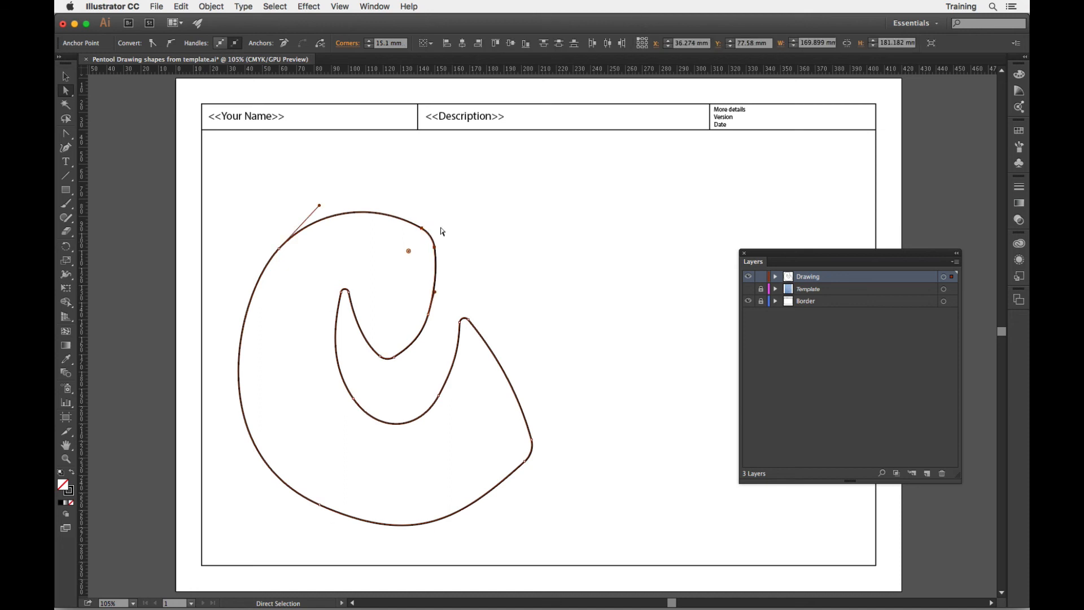
left_click(557, 328)
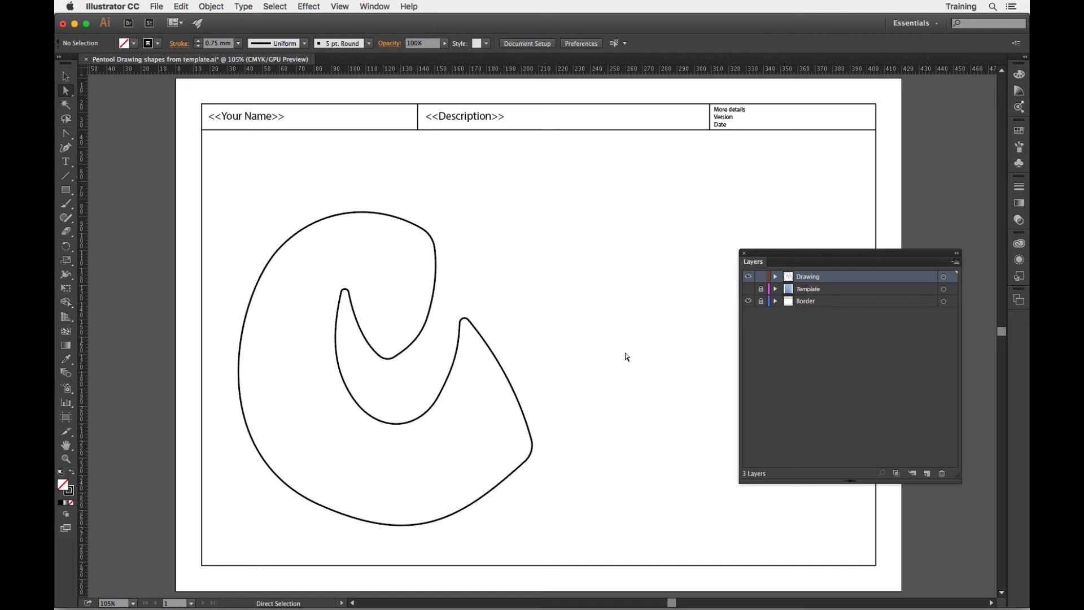
Shorten both direction handles of the lower-left anchor slightly to refine the outer left and bottom curves.
left_click(416, 524)
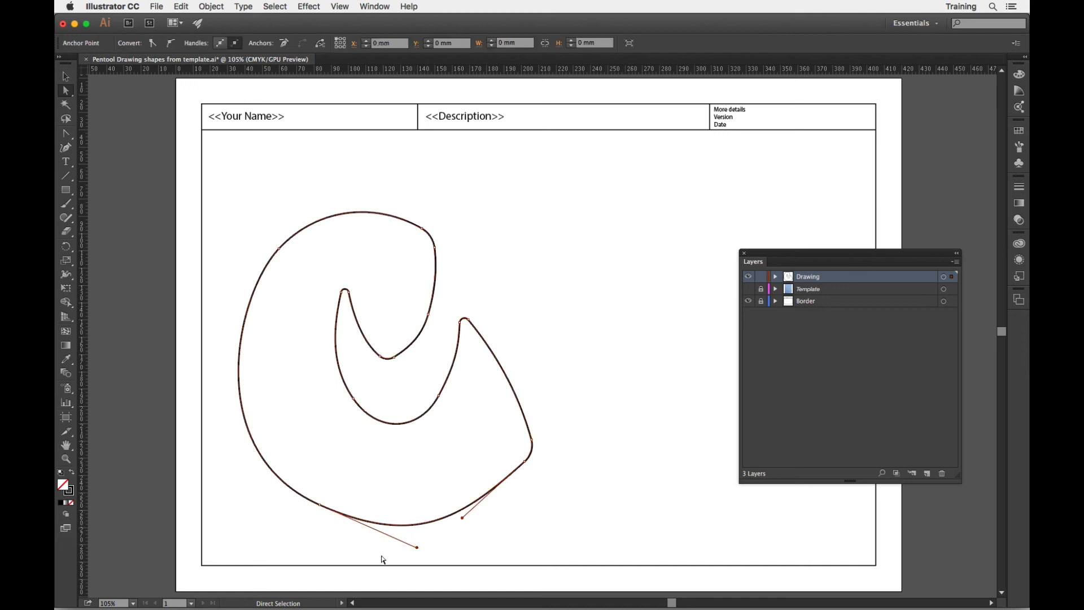
left_click(320, 505)
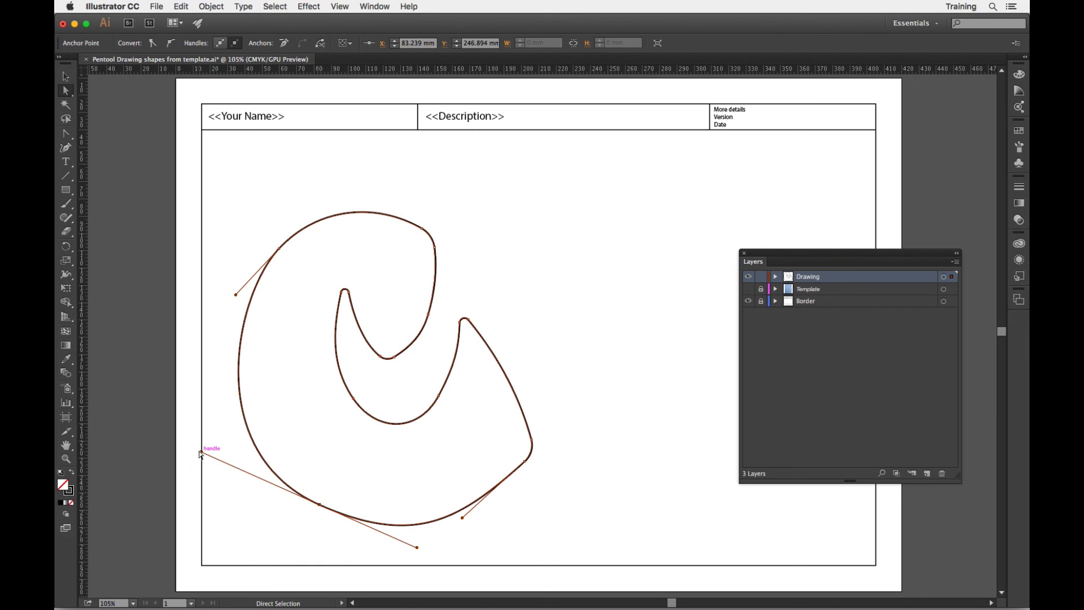
left_click_drag(201, 452, 209, 453)
left_click(681, 519)
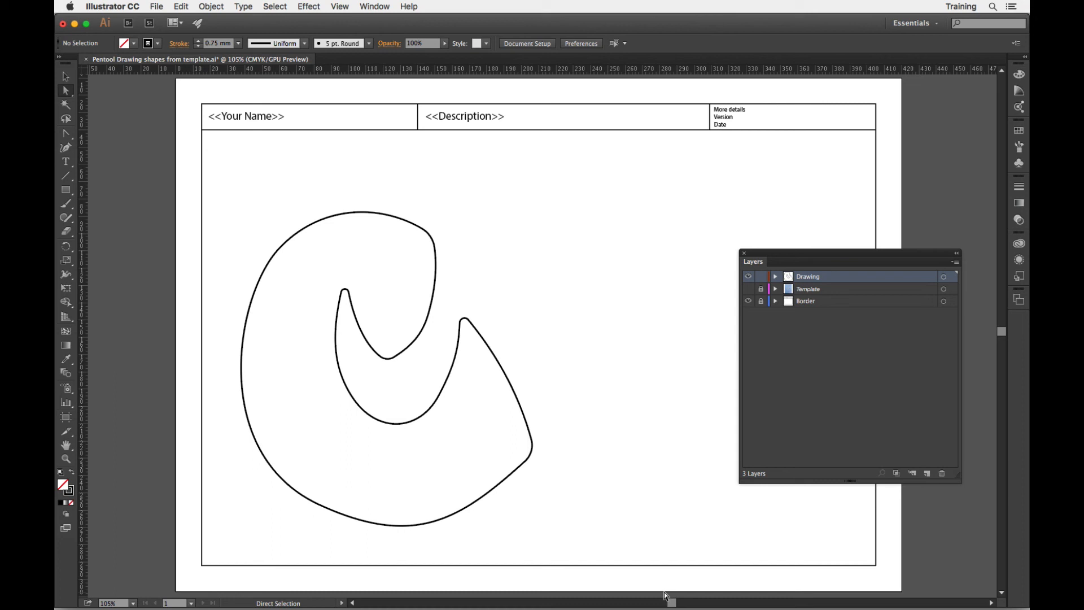
left_click(428, 524)
left_click_drag(417, 548, 411, 543)
left_click(579, 535)
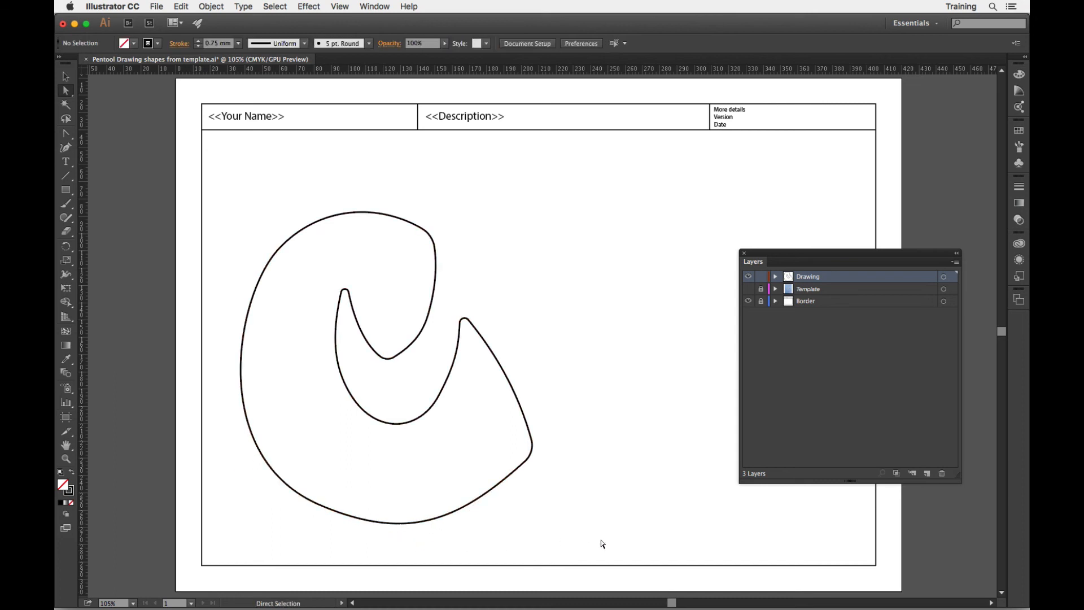